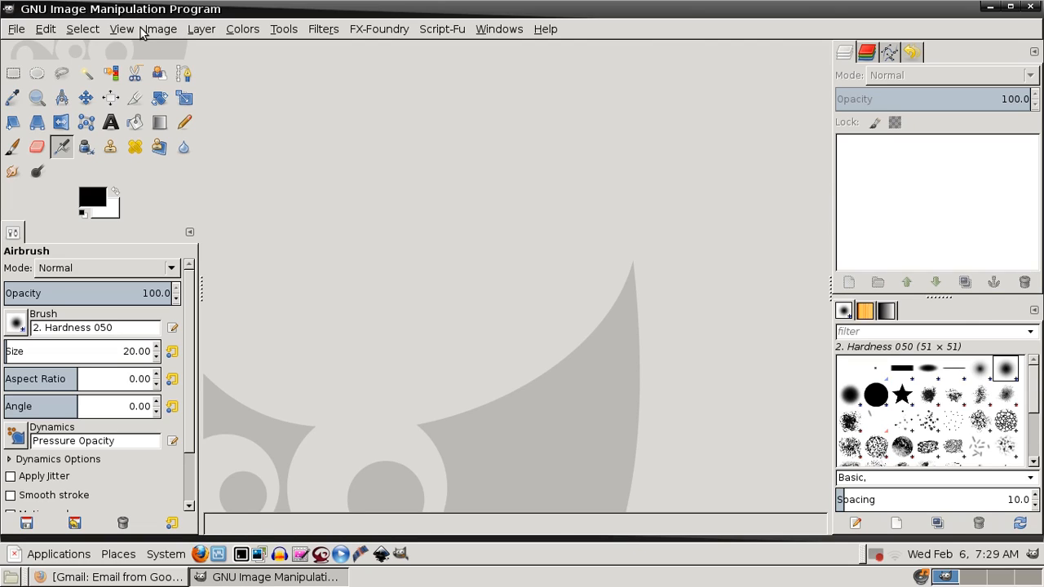
# Step: Create a new blank image 1366 px wide and 768 px high
pyautogui.click(18, 31)
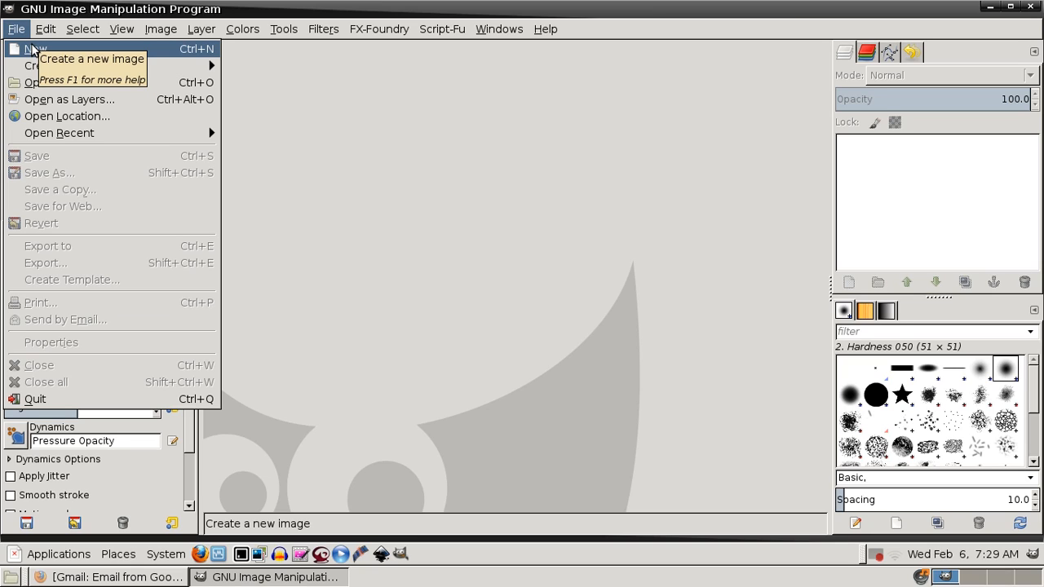
pyautogui.click(33, 50)
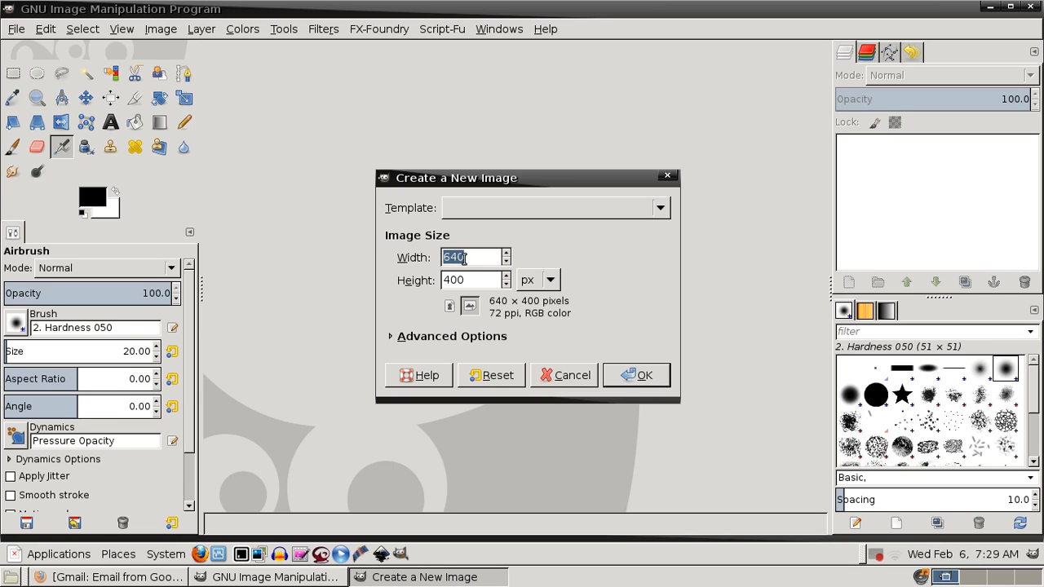
pyautogui.moveTo(466, 258); pyautogui.dragTo(440, 259)
pyautogui.press('End')
pyautogui.doubleClick(441, 257)
pyautogui.write('1366')
pyautogui.doubleClick(441, 280)
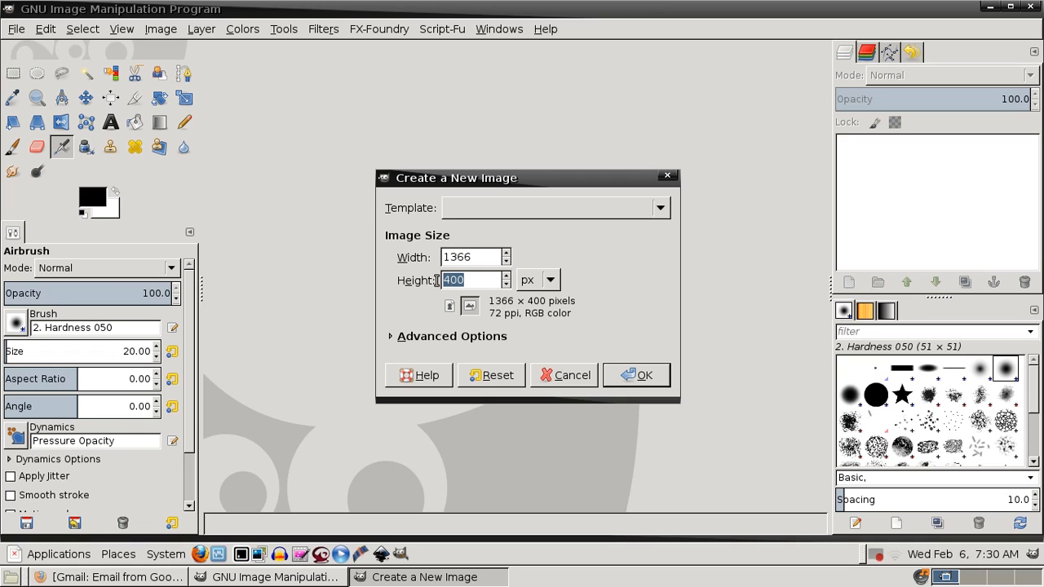
pyautogui.write('768')
pyautogui.click(639, 377)
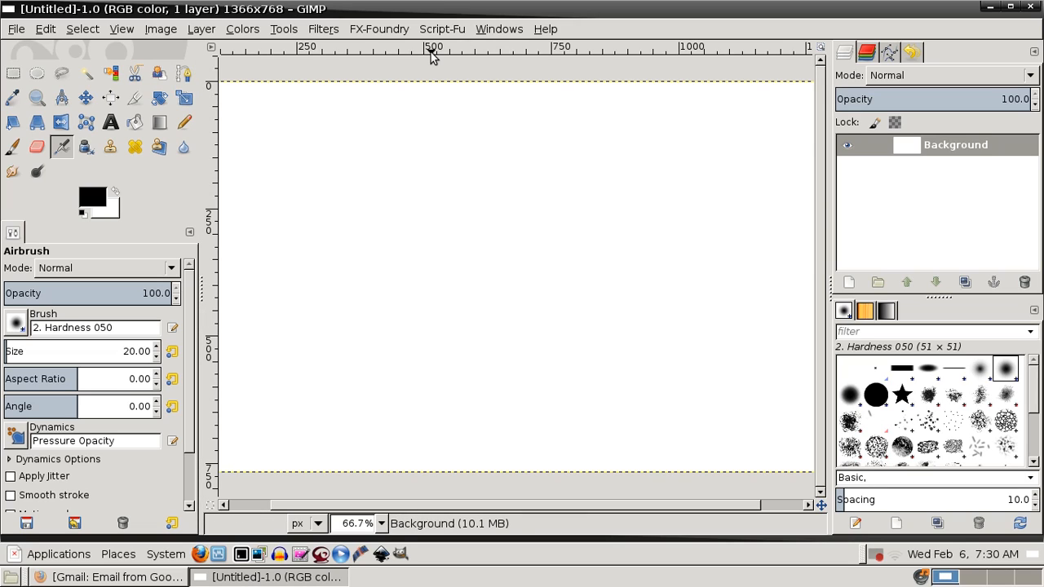
# Step: Turn single-window mode off and back on
pyautogui.click(500, 29)
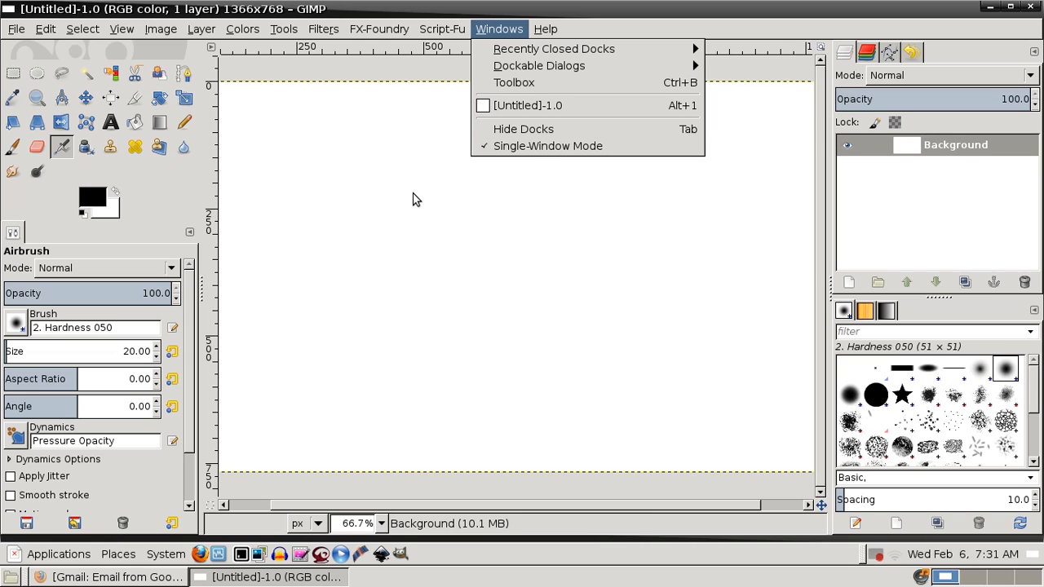
pyautogui.click(530, 150)
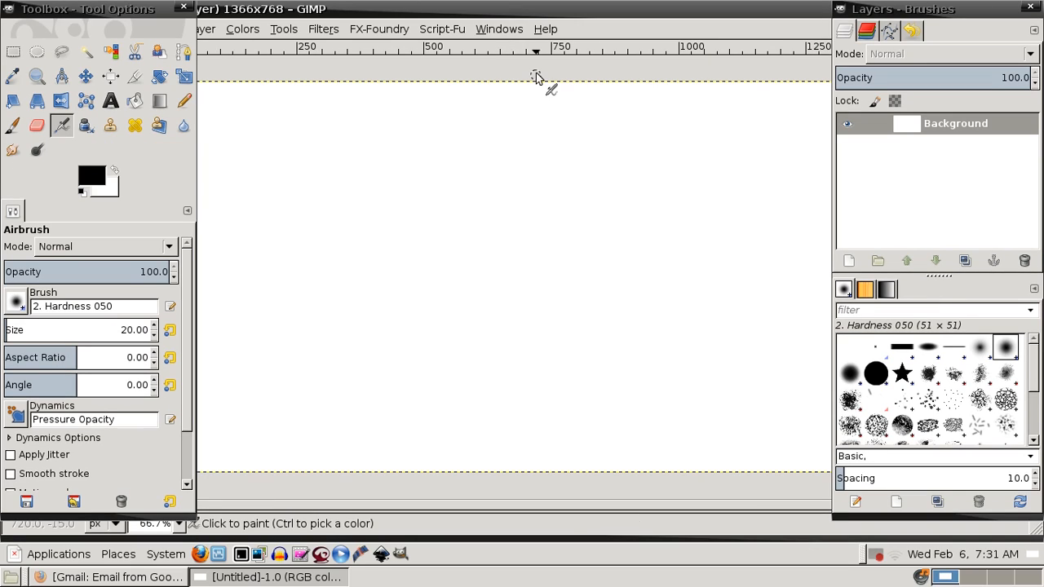
pyautogui.click(500, 29)
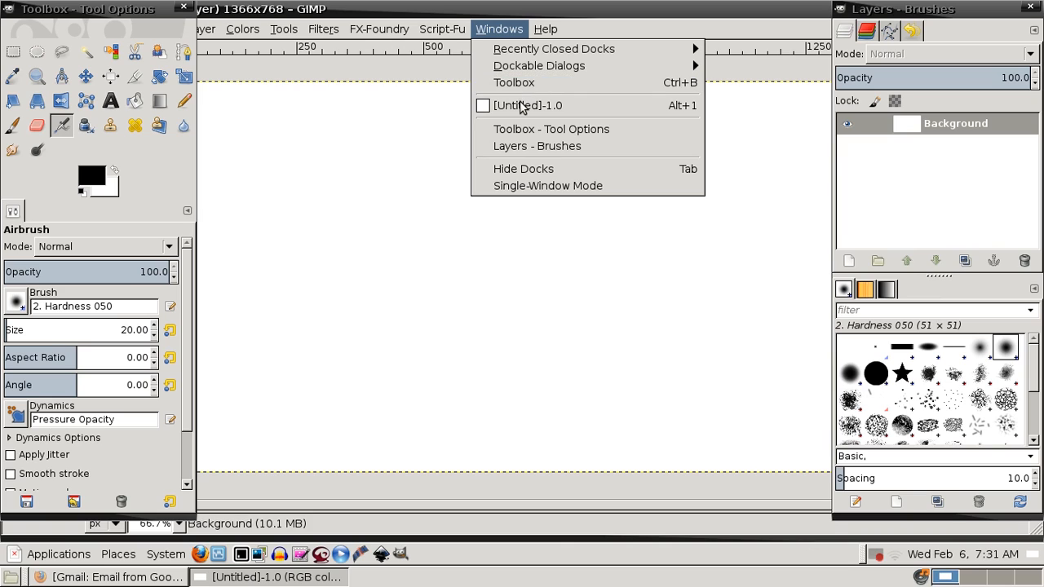
pyautogui.click(519, 186)
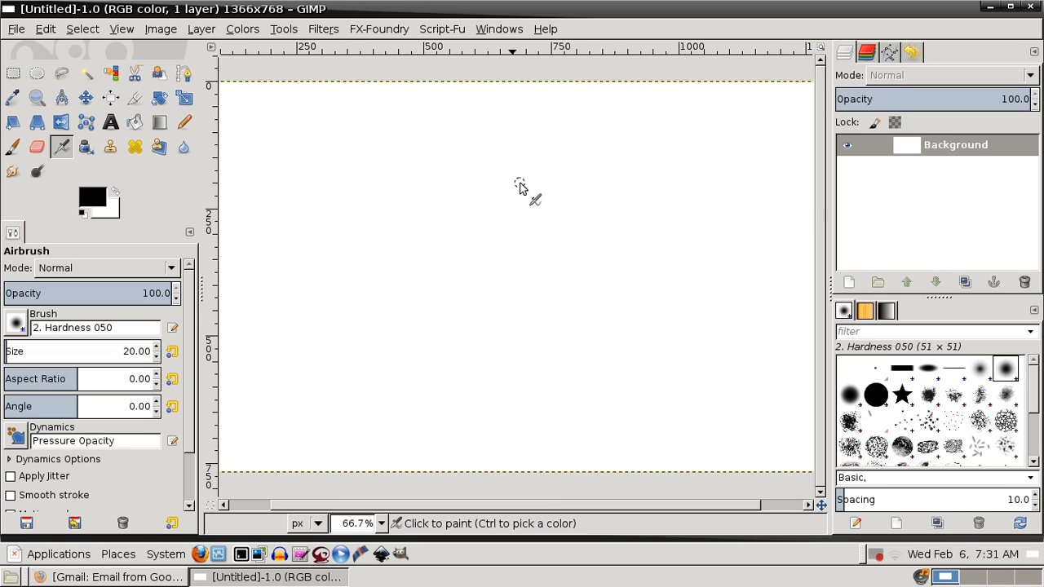
# Step: Choose the Blend tool with the FG to Transparent gradient
pyautogui.click(123, 30)
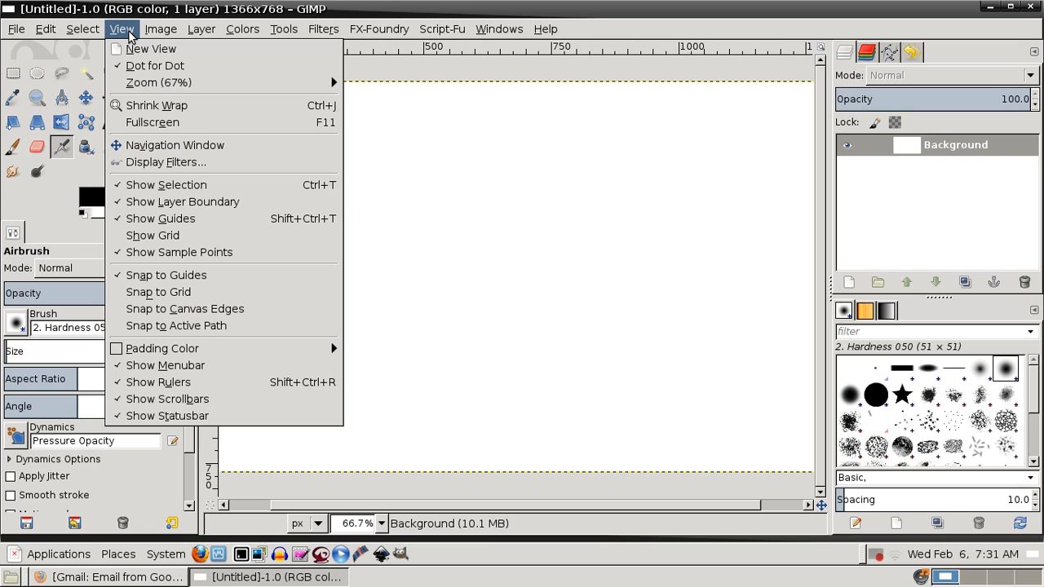
pyautogui.moveTo(264, 85)
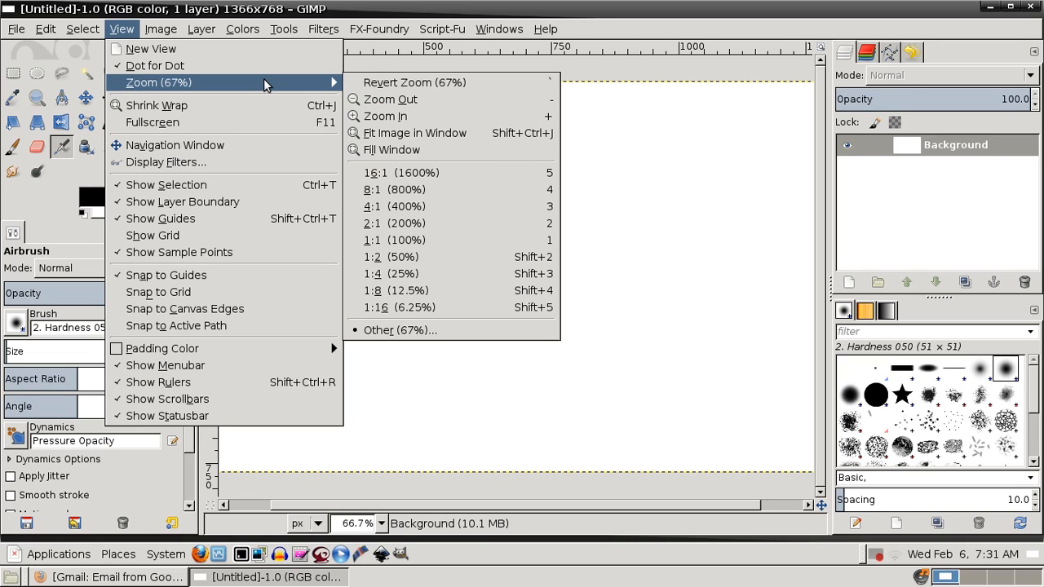
pyautogui.click(383, 102)
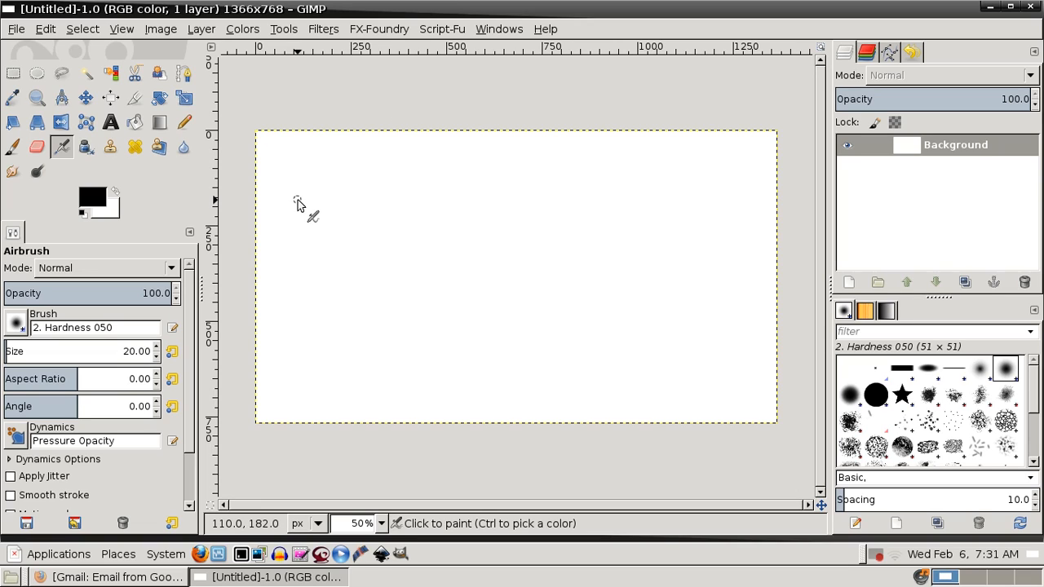
pyautogui.click(160, 122)
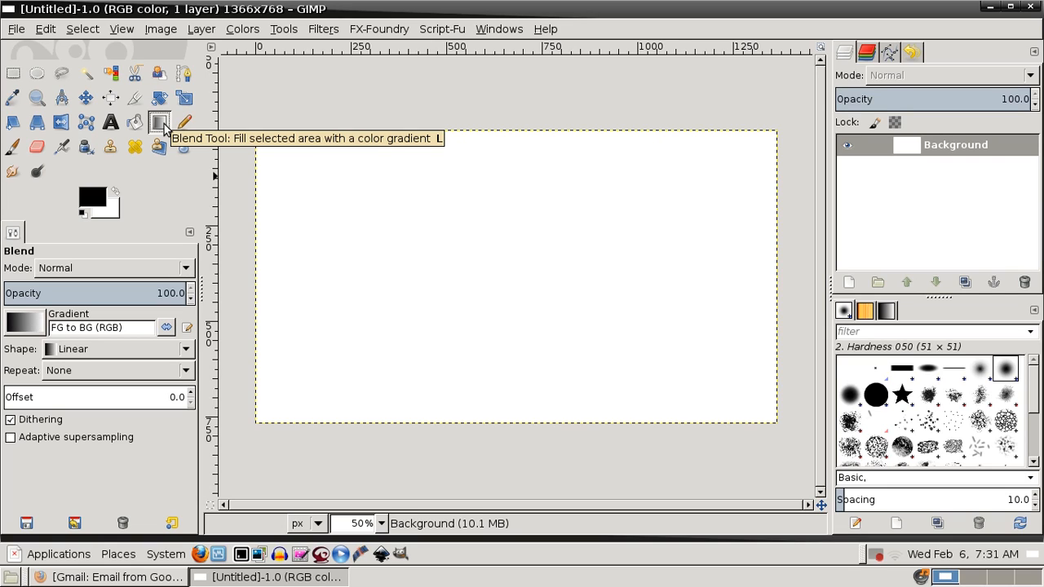
pyautogui.click(31, 325)
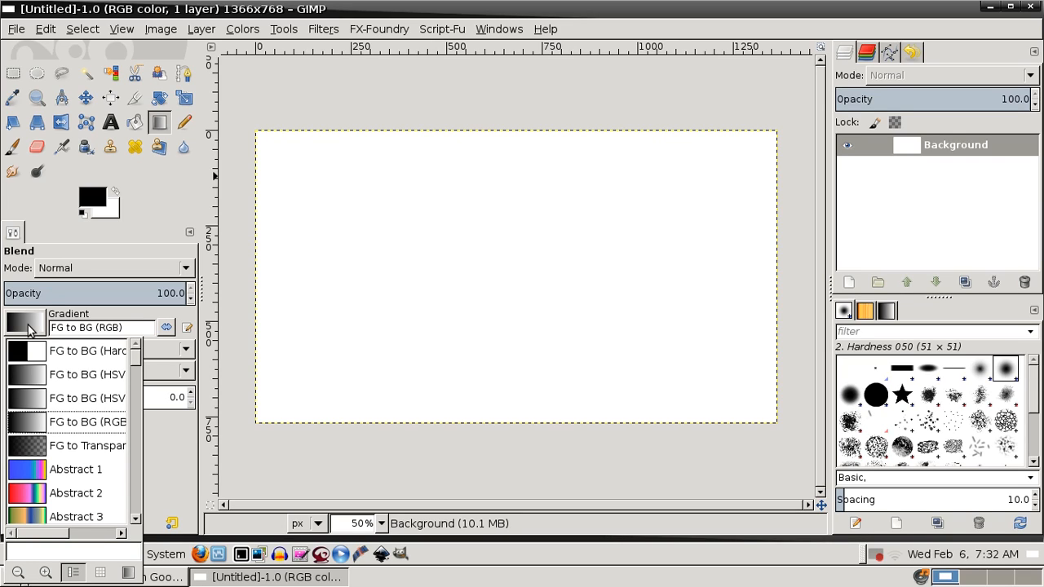
pyautogui.click(87, 446)
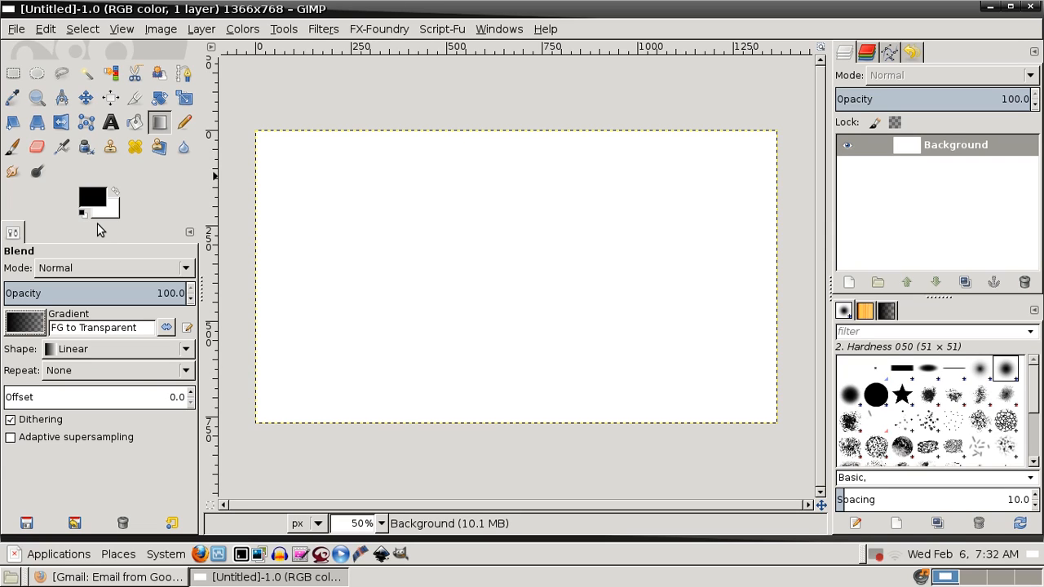
# Step: Set the foreground color to red fd0707 and blend it inward from the image's upper-left corner twice and lower-right corner once
pyautogui.click(92, 196)
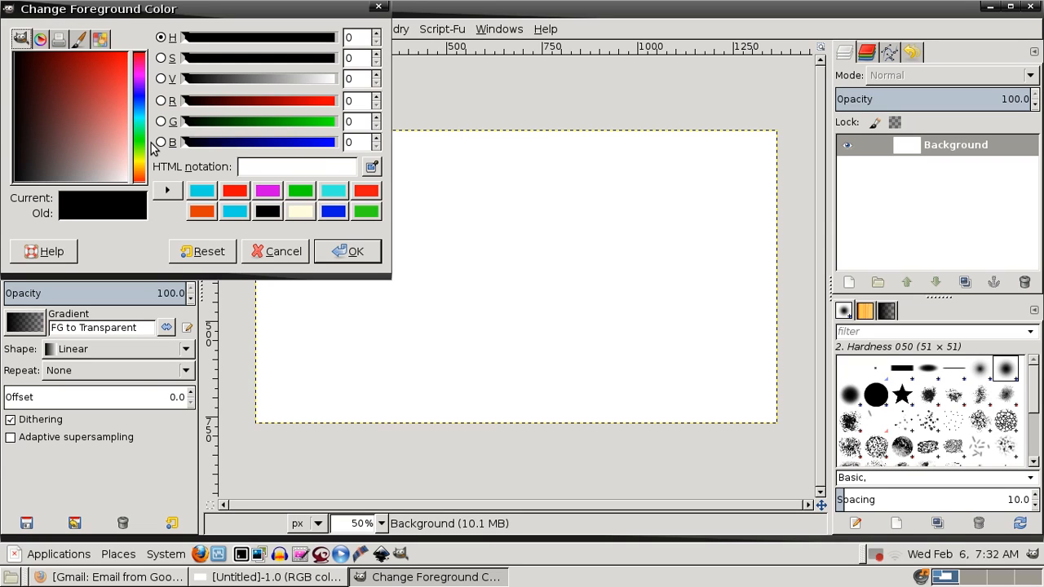
pyautogui.click(234, 191)
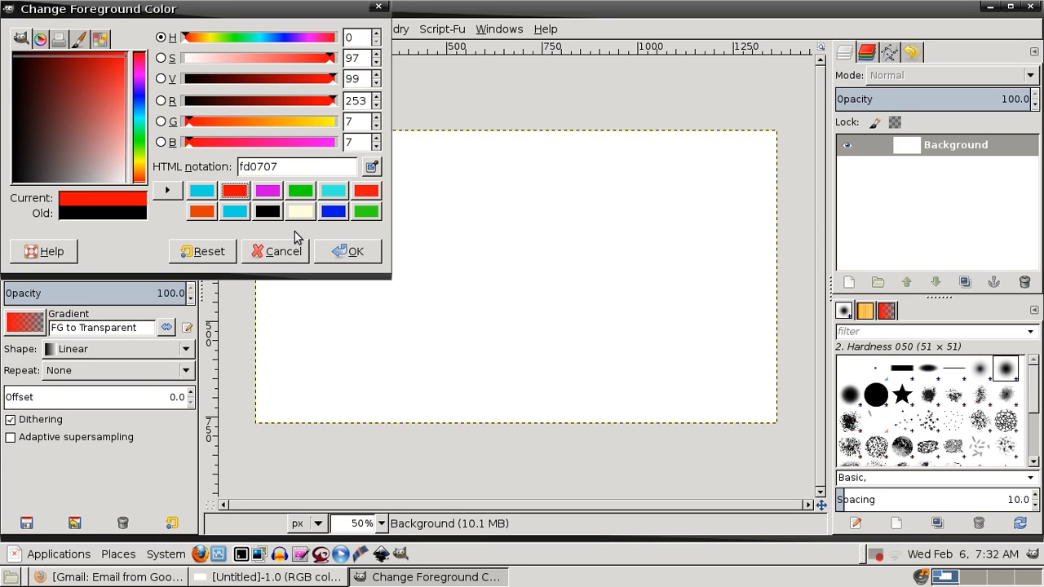
pyautogui.press('Return')
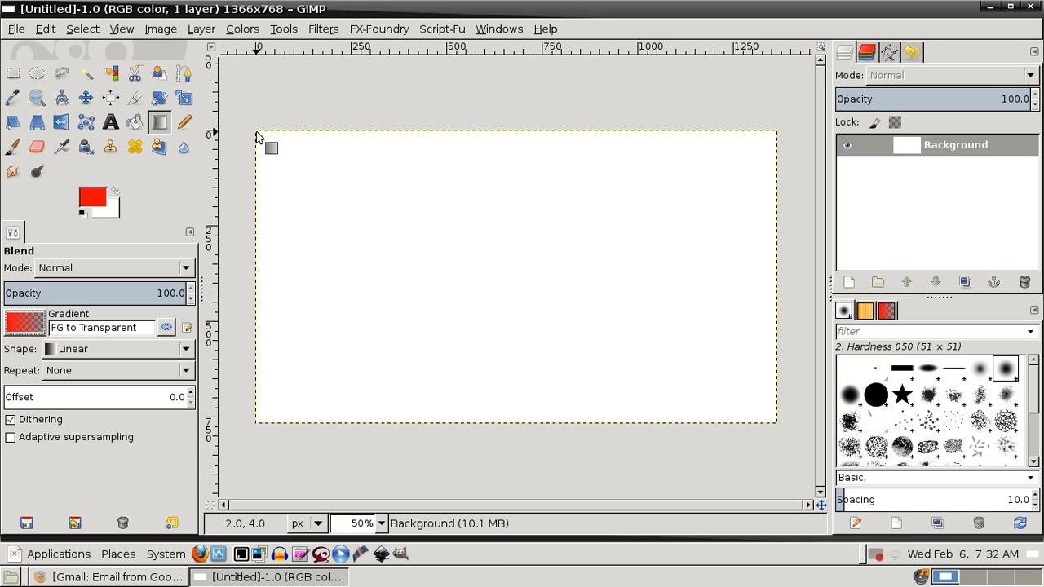
pyautogui.moveTo(256, 131); pyautogui.dragTo(298, 170)
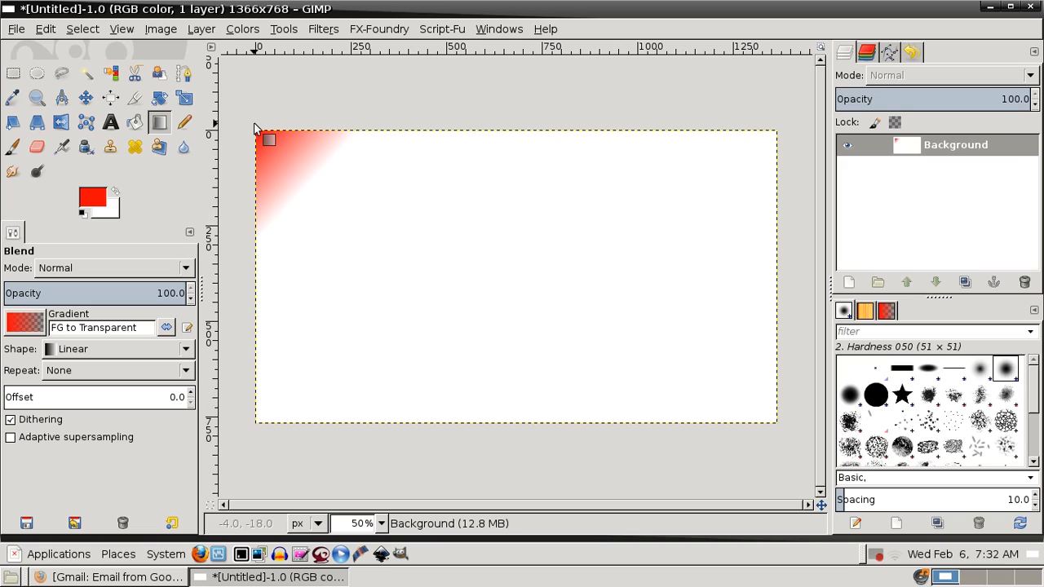
pyautogui.moveTo(255, 131); pyautogui.dragTo(347, 216)
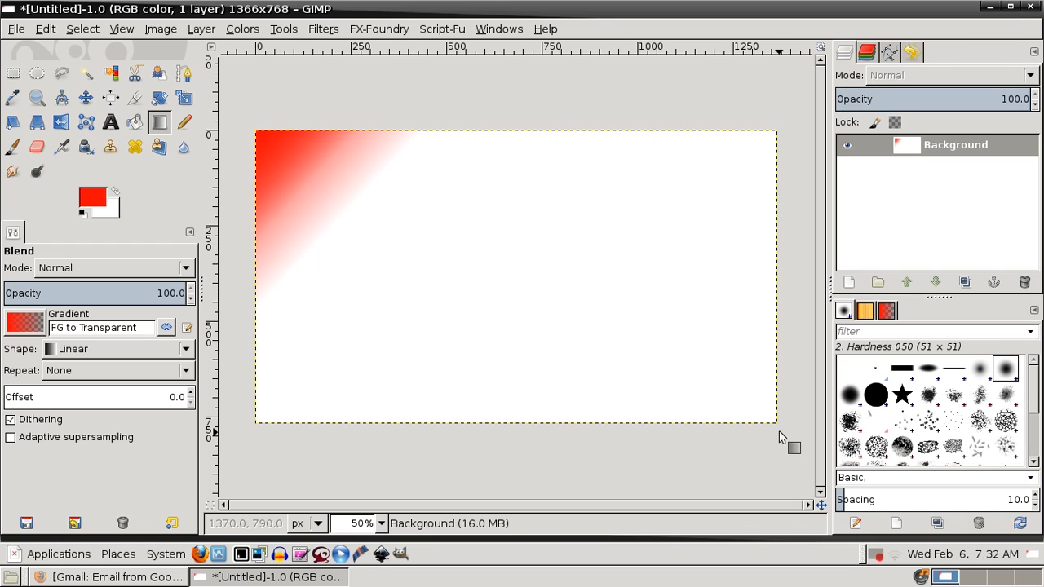
pyautogui.moveTo(779, 431); pyautogui.dragTo(554, 381)
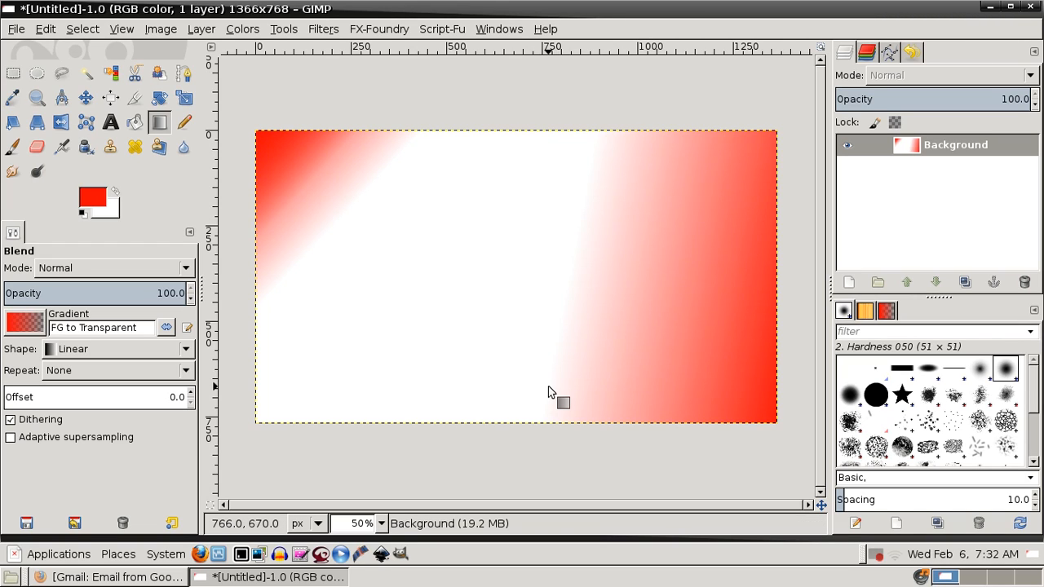
# Step: Set the foreground color to cyan 00dde0 and blend it upward from the image's lower-right corner and bottom edge
pyautogui.click(89, 199)
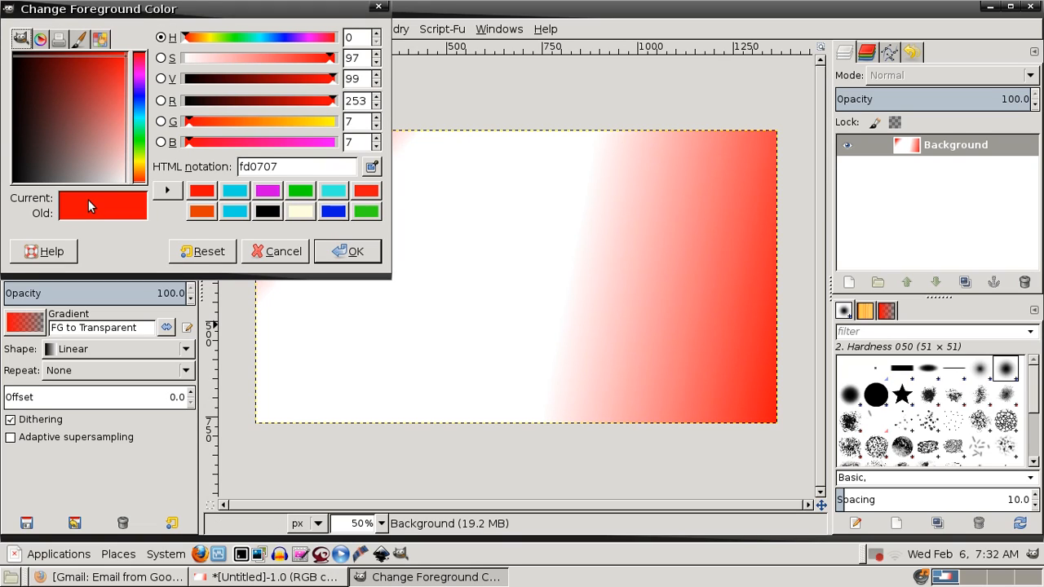
pyautogui.click(235, 192)
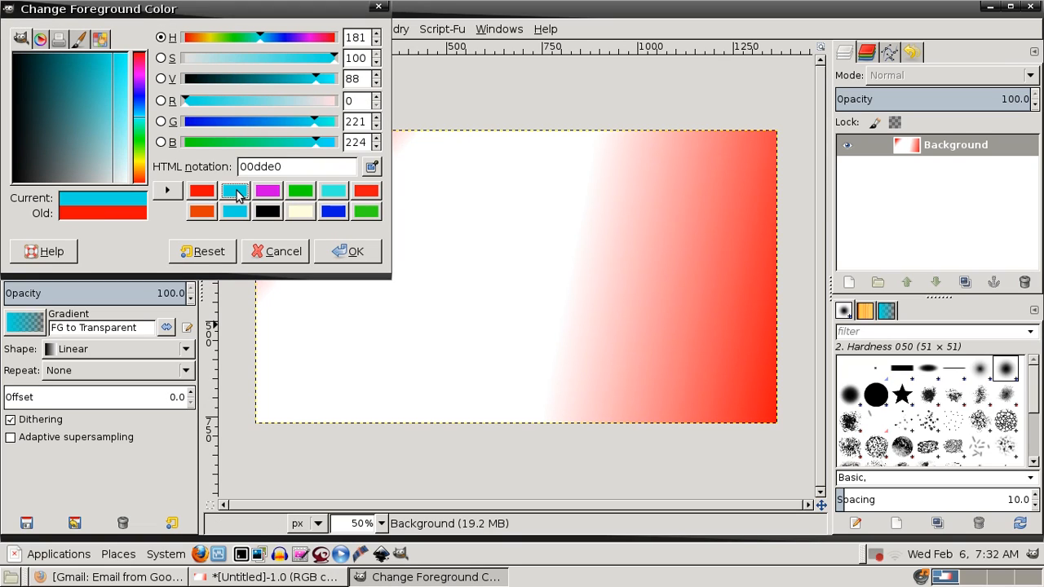
pyautogui.press('Return')
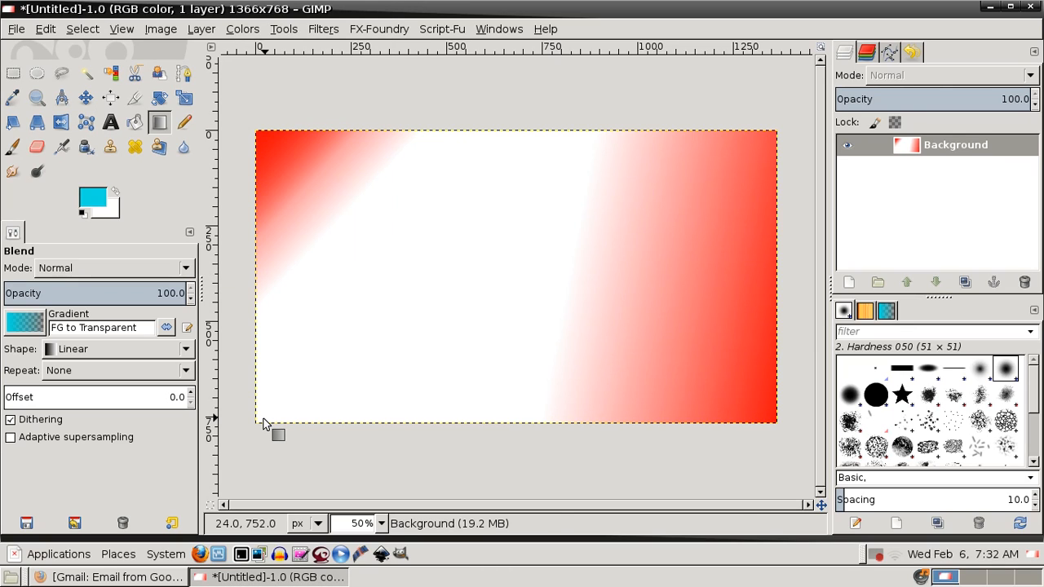
pyautogui.moveTo(784, 417); pyautogui.dragTo(756, 371)
pyautogui.moveTo(721, 425); pyautogui.dragTo(724, 360)
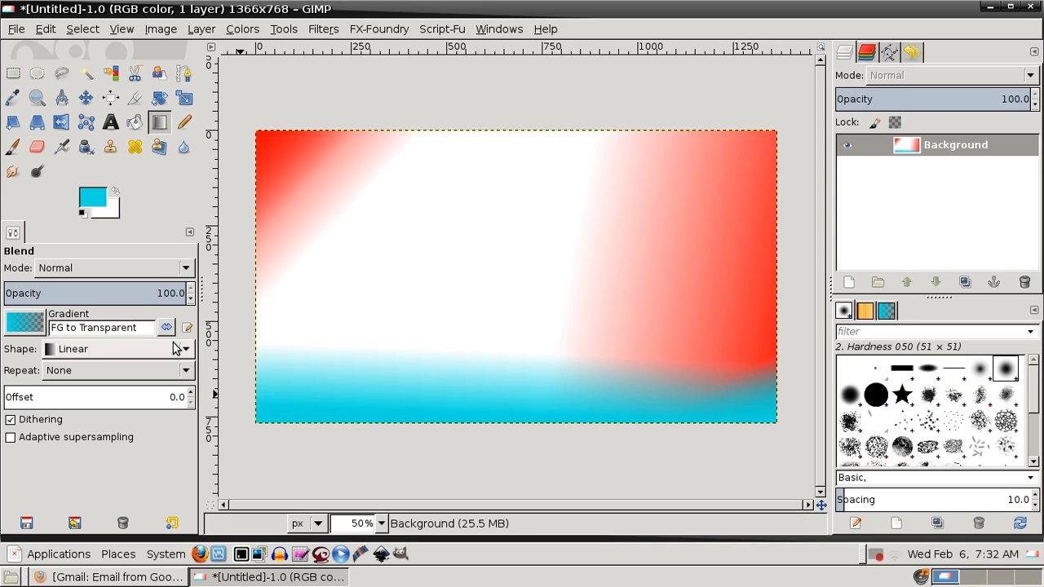
# Step: Set the foreground color to magenta ce00e0 and blend it diagonally inward from the image's lower-left corner
pyautogui.click(92, 197)
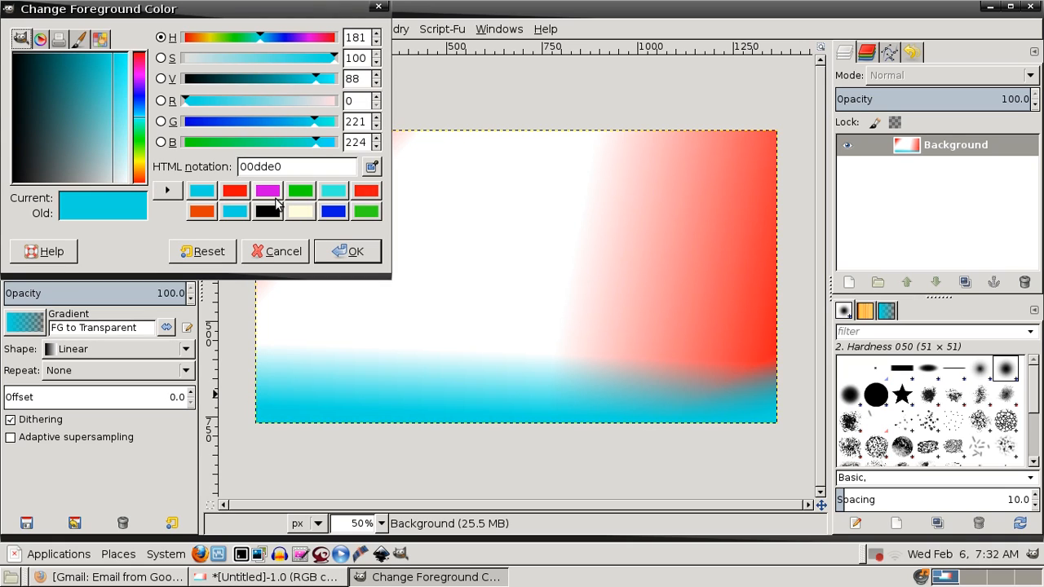
pyautogui.click(269, 193)
pyautogui.press('Return')
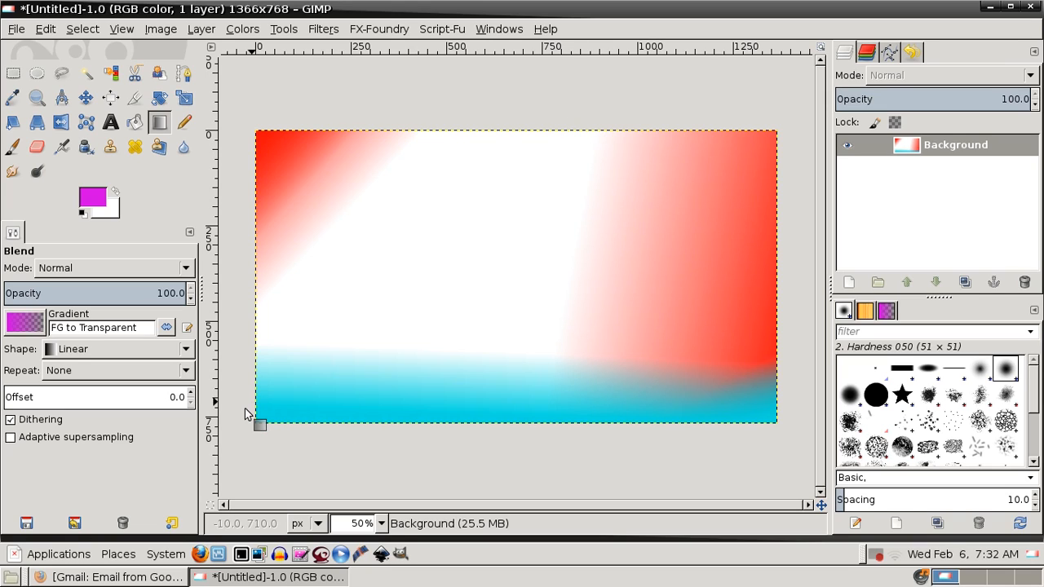
pyautogui.moveTo(244, 410); pyautogui.dragTo(369, 305)
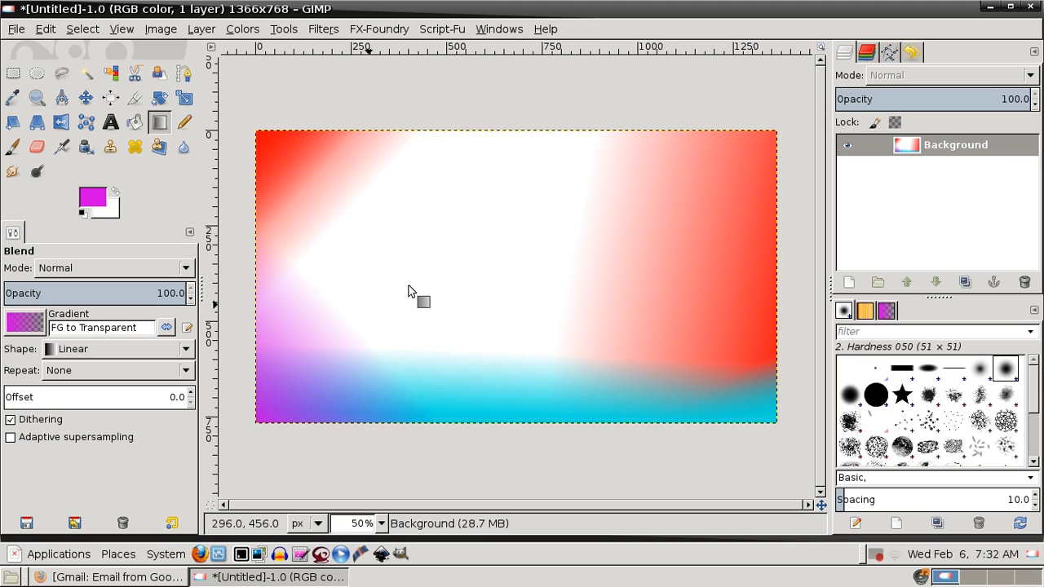
# Step: Set the foreground color to green and blend it diagonally inward from the image's upper-right corner
pyautogui.click(91, 197)
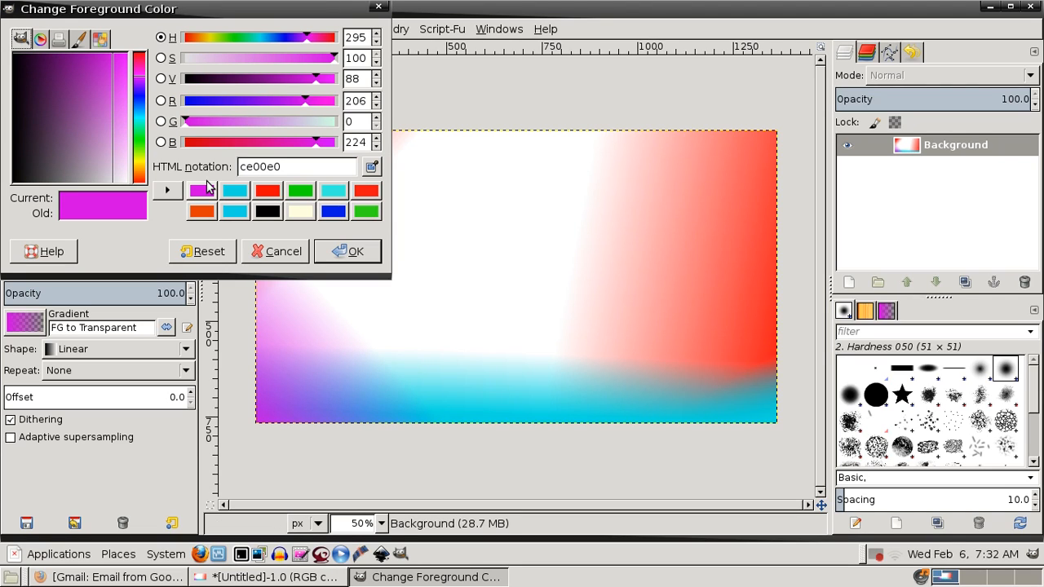
pyautogui.click(301, 190)
pyautogui.click(348, 251)
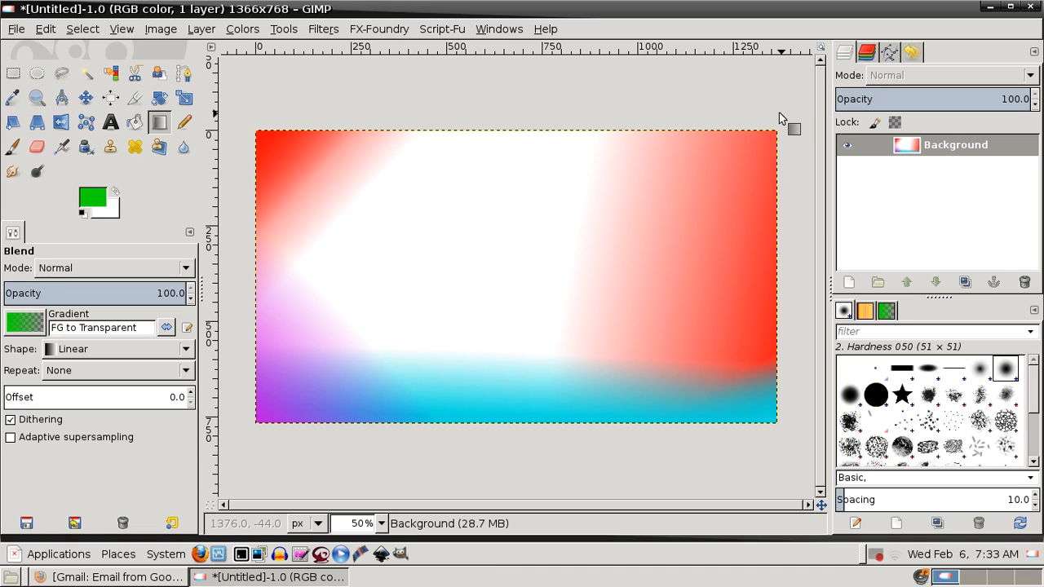
pyautogui.moveTo(779, 112); pyautogui.dragTo(569, 183)
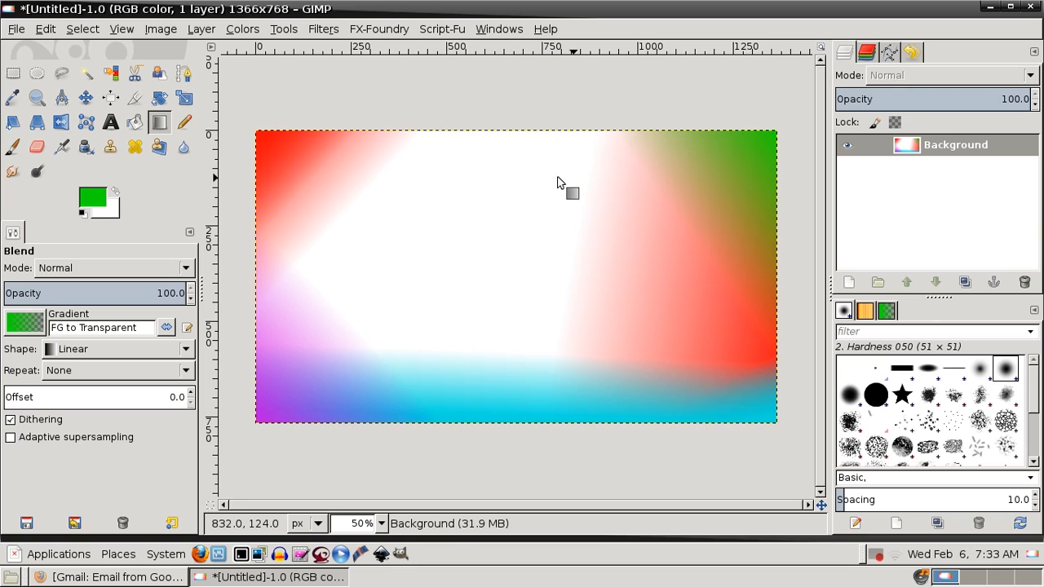
# Step: Render Difference Clouds over the image with the noise's X size slightly above 3.5 and its Y size at 10.6
pyautogui.click(321, 31)
pyautogui.moveTo(396, 294)
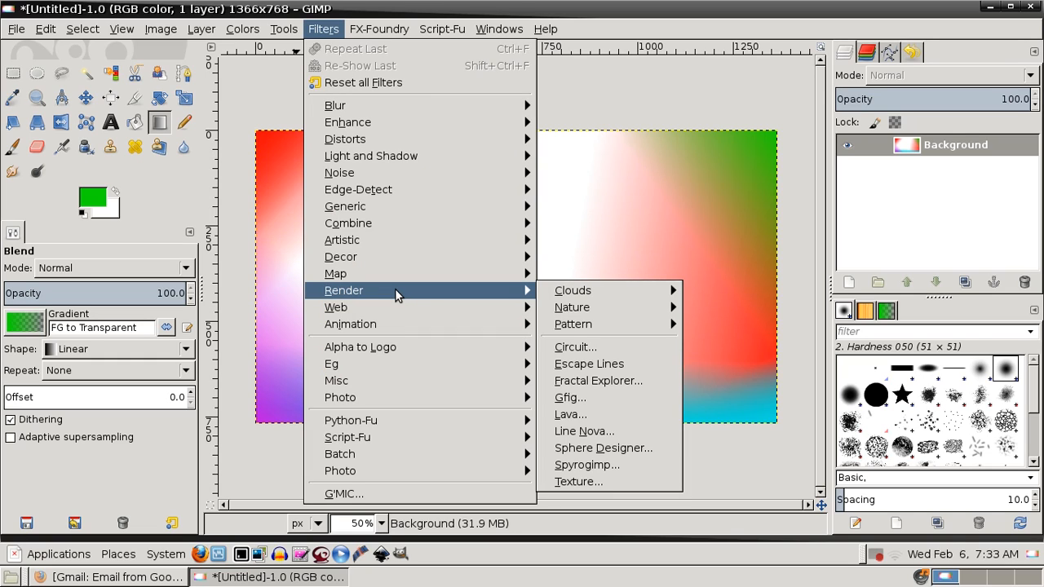
pyautogui.moveTo(588, 291)
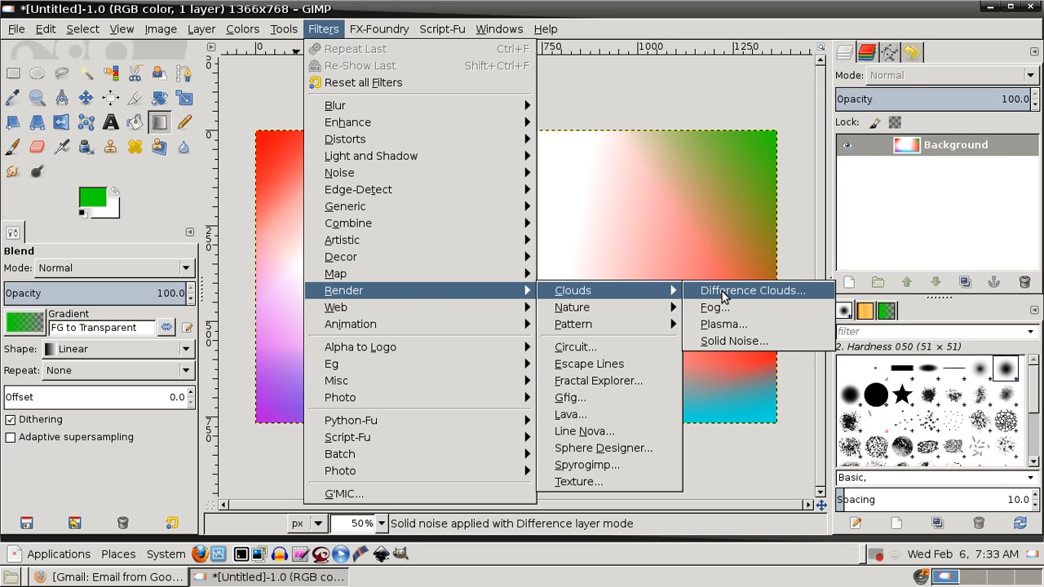
pyautogui.click(723, 295)
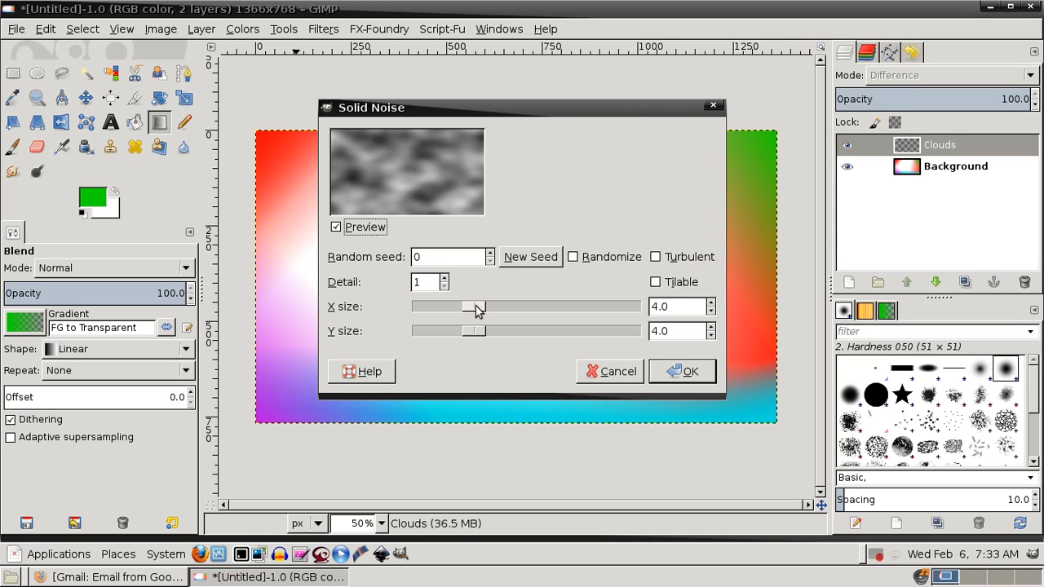
pyautogui.moveTo(477, 311); pyautogui.dragTo(490, 310)
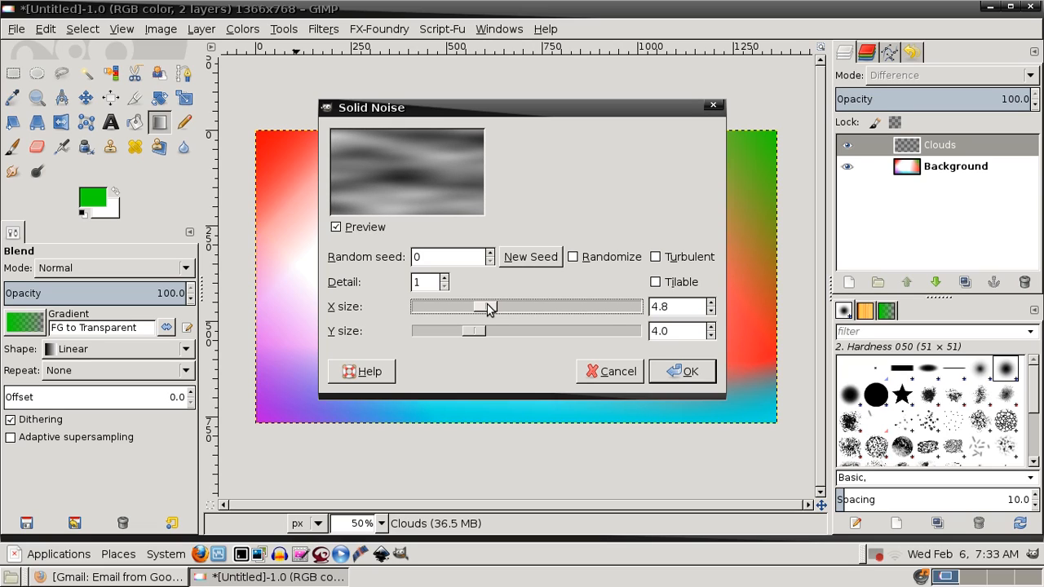
pyautogui.moveTo(490, 309)
pyautogui.mouseDown()
pyautogui.moveTo(433, 313)
pyautogui.moveTo(479, 309)
pyautogui.mouseUp()
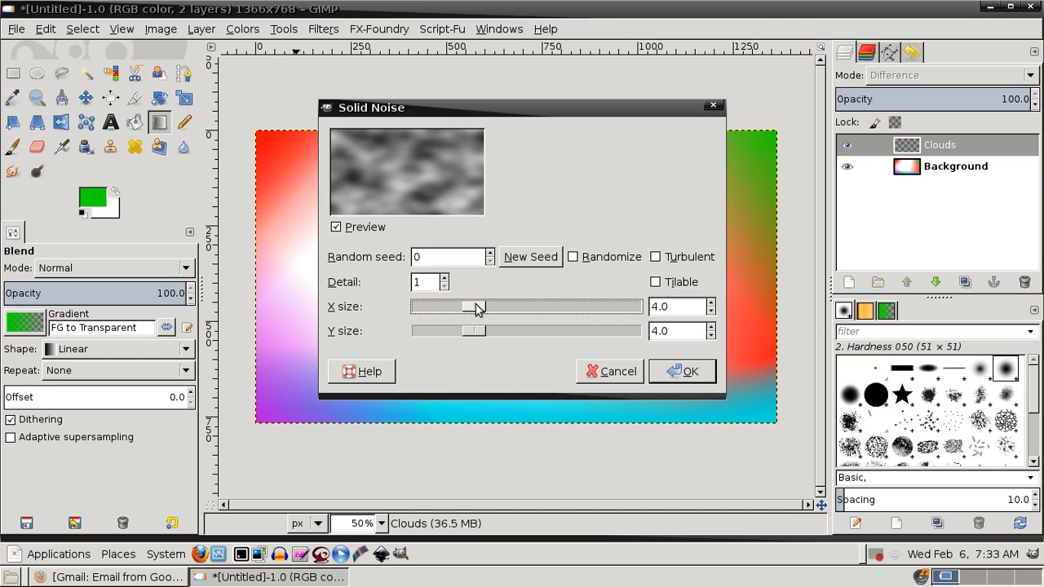
pyautogui.moveTo(479, 308); pyautogui.dragTo(468, 310)
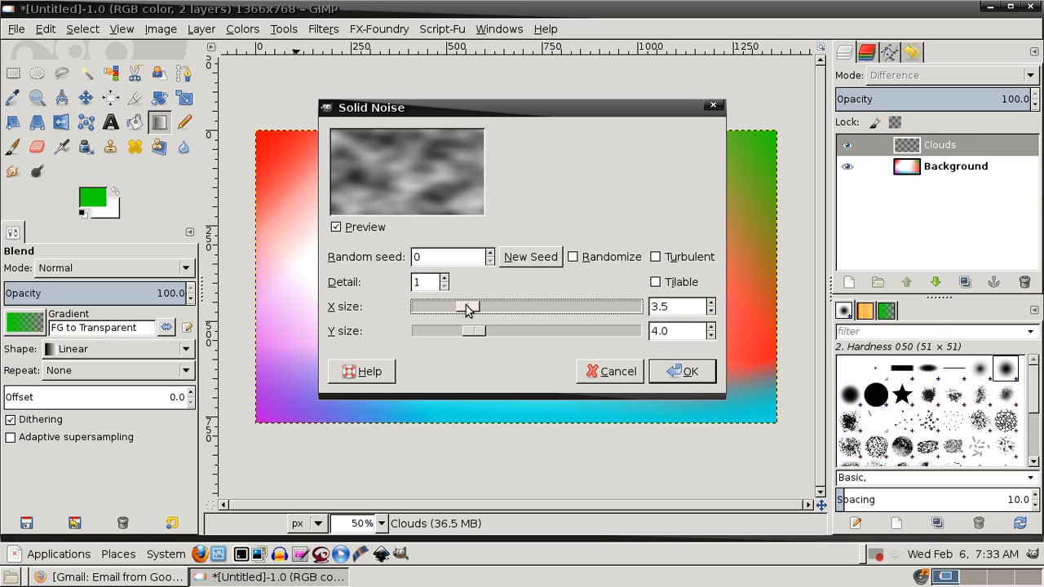
pyautogui.moveTo(474, 330); pyautogui.dragTo(566, 334)
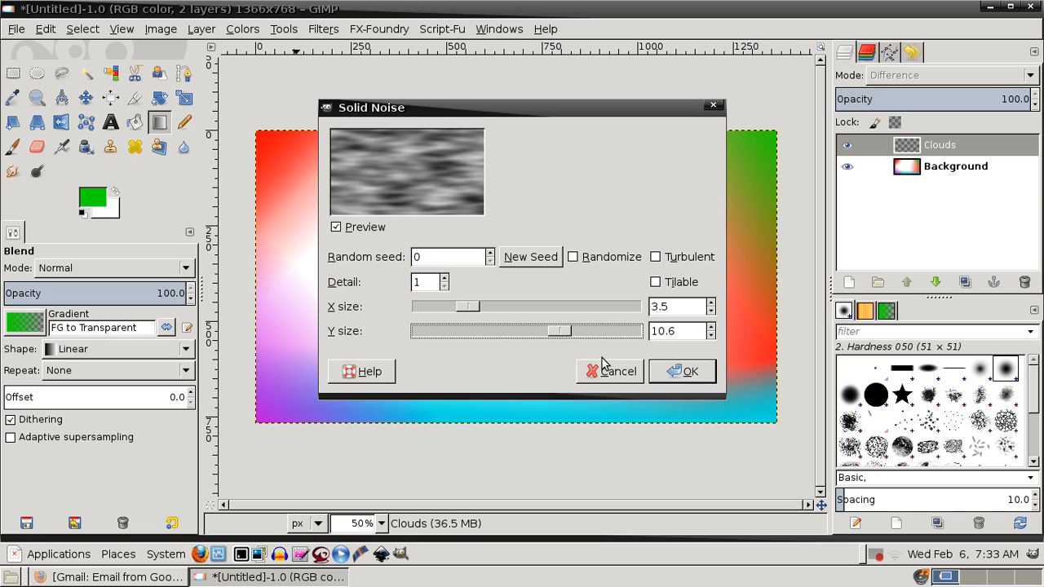
pyautogui.moveTo(467, 306); pyautogui.dragTo(476, 305)
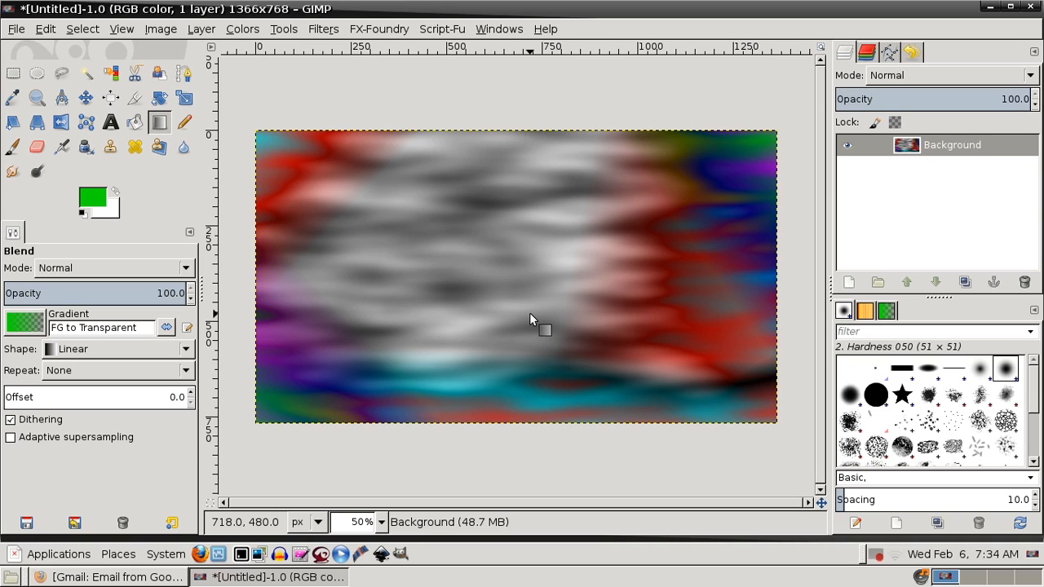
# Step: Start the IWarp distortion and use Move mode to warp the preview's red area, gray center swirls and lower cyan band
pyautogui.click(324, 29)
pyautogui.moveTo(397, 189)
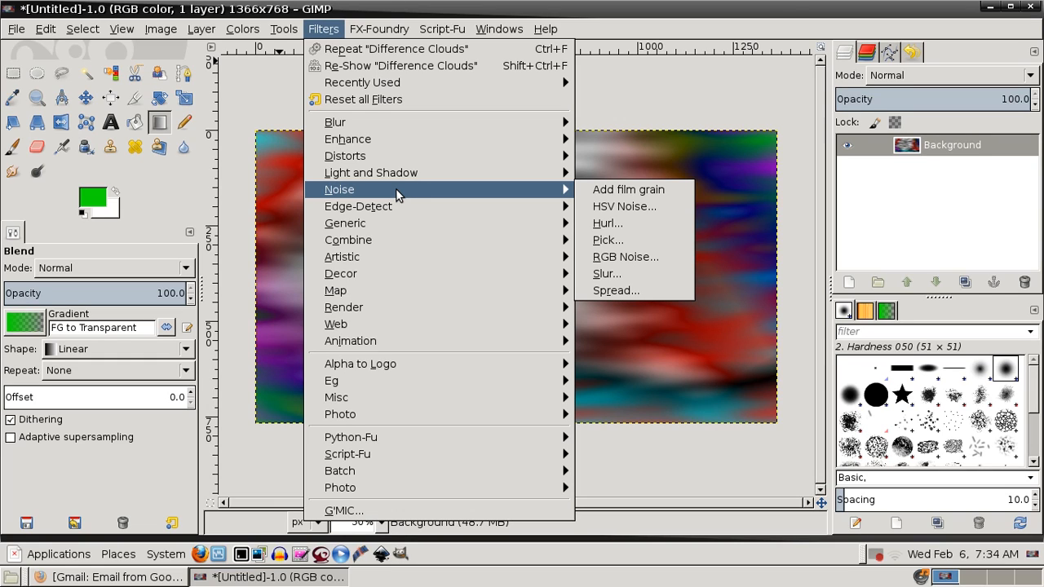
pyautogui.moveTo(400, 156)
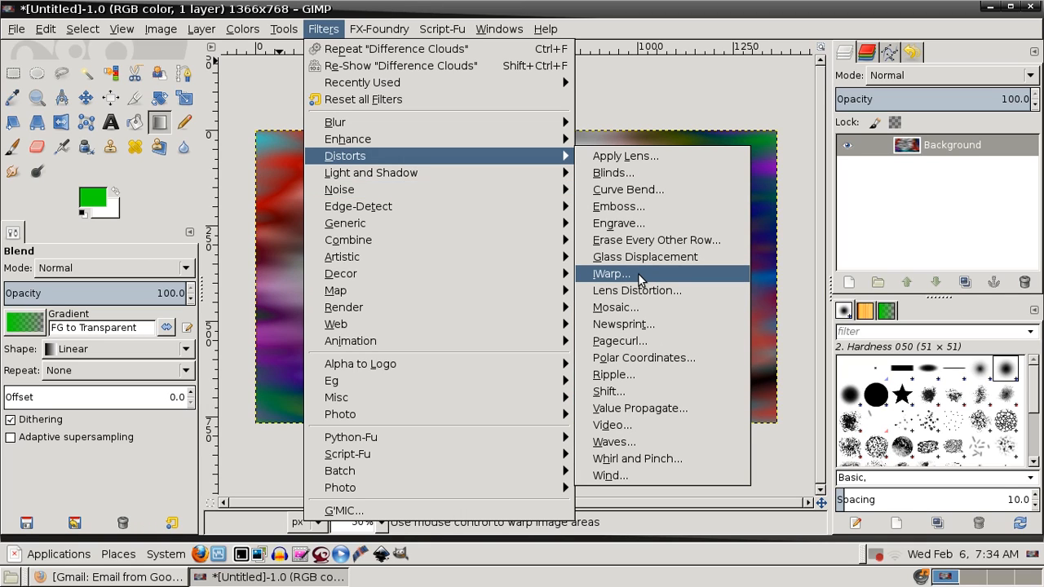
pyautogui.click(638, 277)
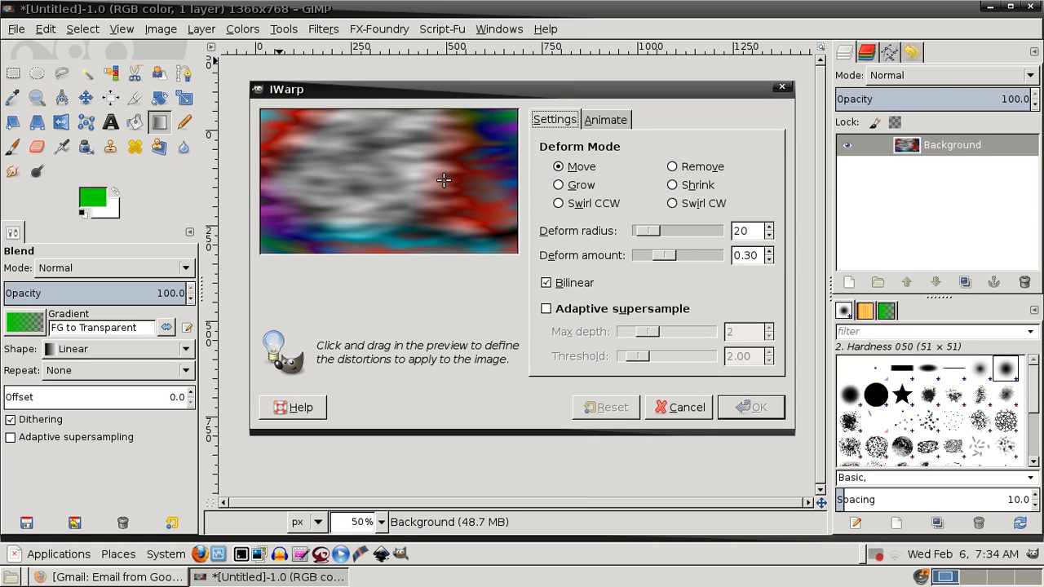
pyautogui.moveTo(443, 181); pyautogui.dragTo(479, 166)
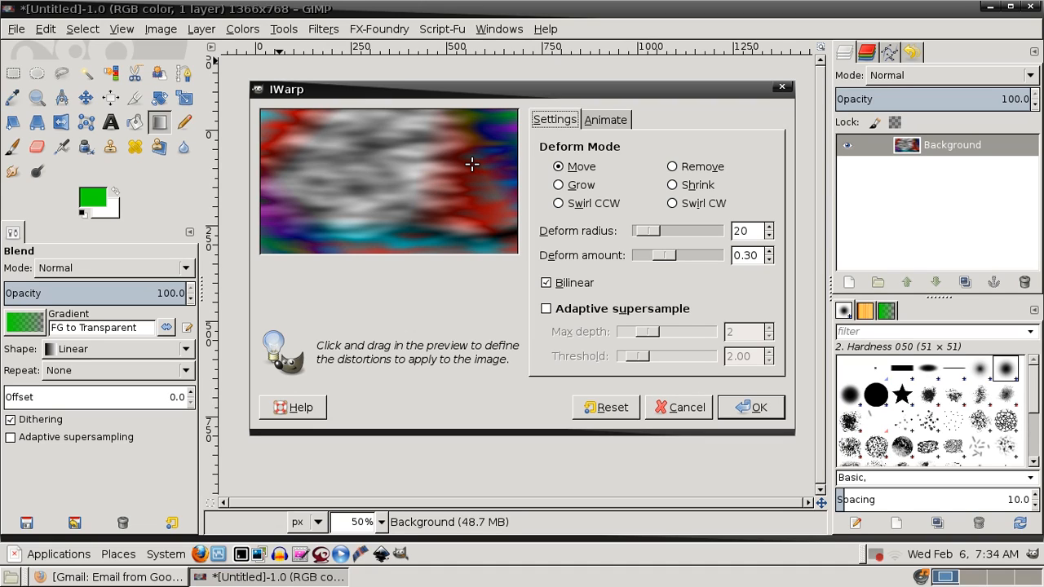
pyautogui.moveTo(472, 164); pyautogui.dragTo(333, 126)
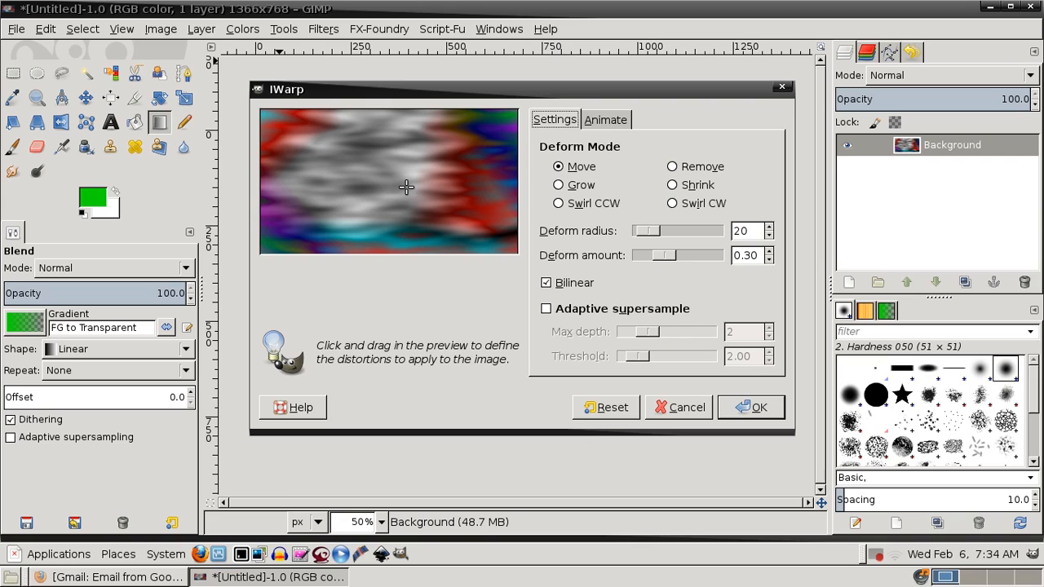
pyautogui.moveTo(406, 187); pyautogui.dragTo(336, 220)
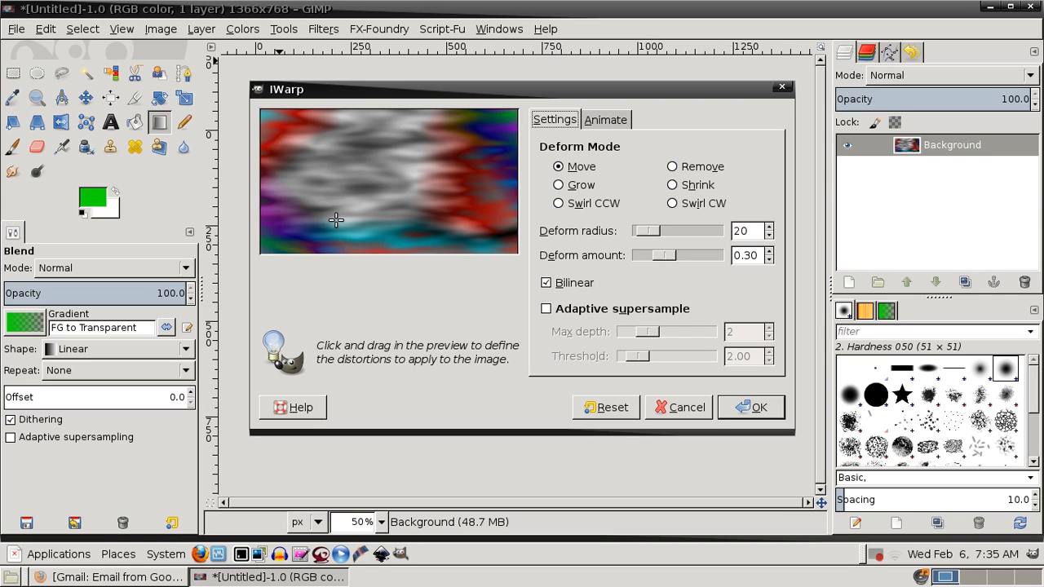
pyautogui.moveTo(336, 220); pyautogui.dragTo(363, 169)
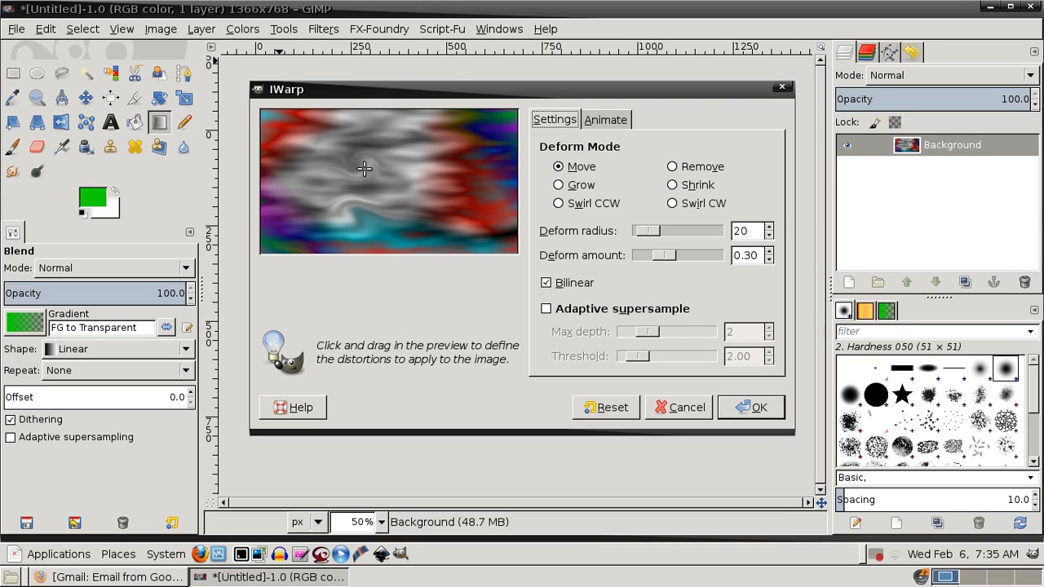
pyautogui.moveTo(365, 169); pyautogui.dragTo(359, 173)
# Step: Warp the upper middle, both upper corners and the red-gray border in IWarp, and apply the distortion to the image
pyautogui.moveTo(352, 125); pyautogui.dragTo(289, 130)
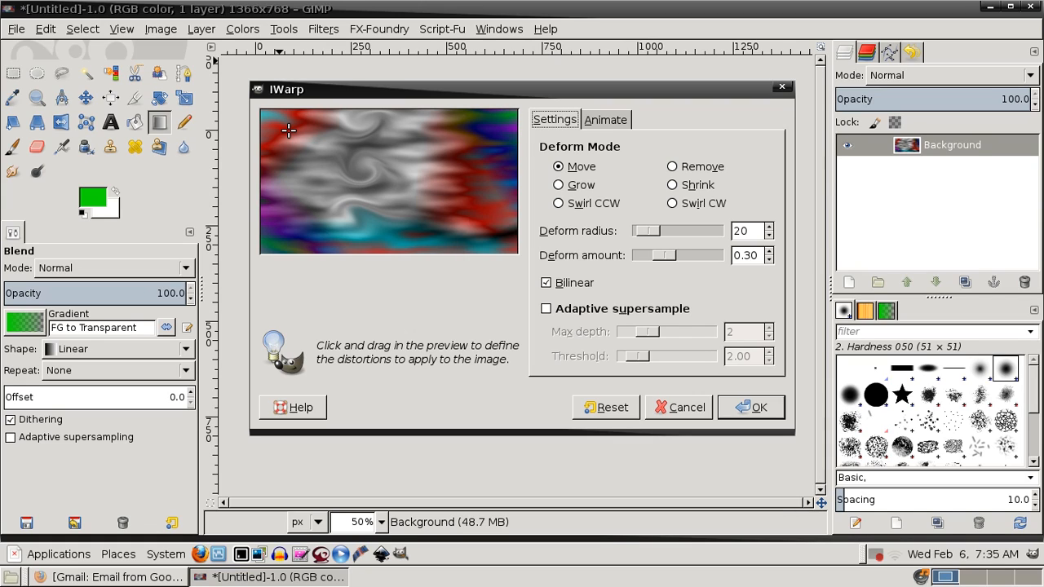
pyautogui.moveTo(288, 131); pyautogui.dragTo(278, 149)
pyautogui.moveTo(277, 149); pyautogui.dragTo(493, 130)
pyautogui.moveTo(495, 128); pyautogui.dragTo(447, 175)
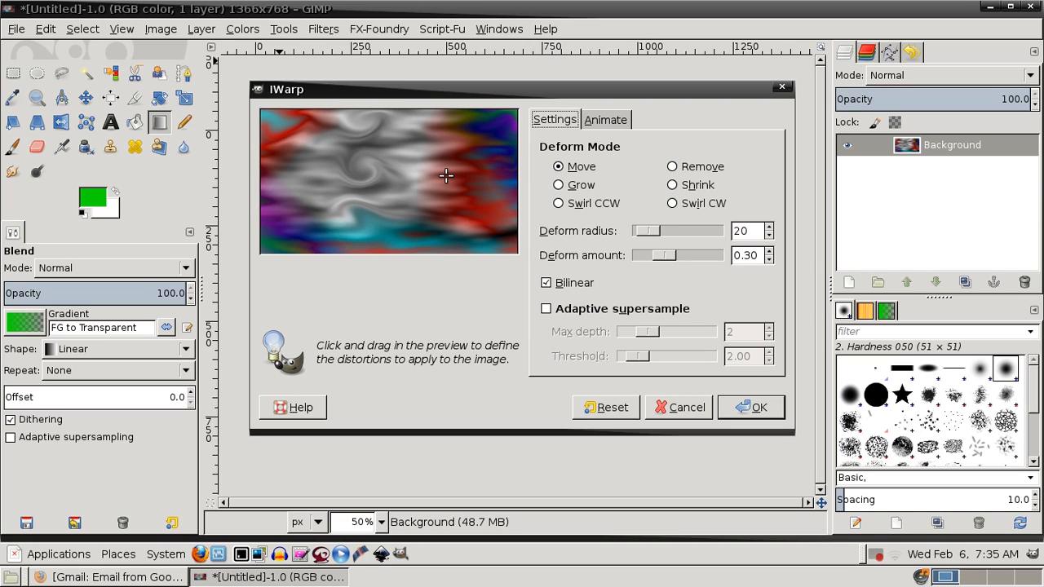
pyautogui.click(750, 407)
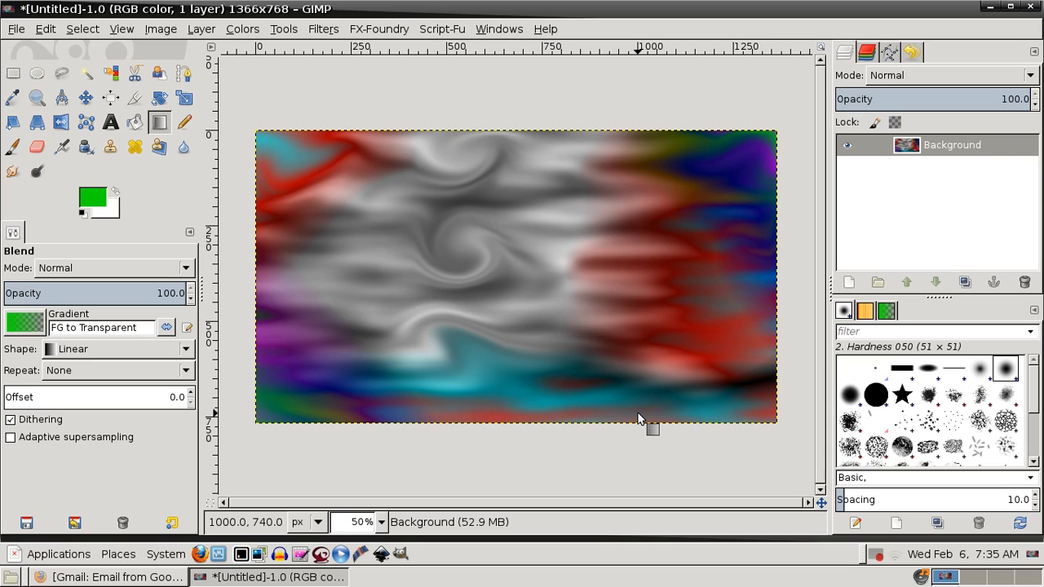
# Step: Try a Lava render with the FG to Transparent gradient and a color change on the Background layer, and undo both
pyautogui.click(323, 30)
pyautogui.moveTo(389, 307)
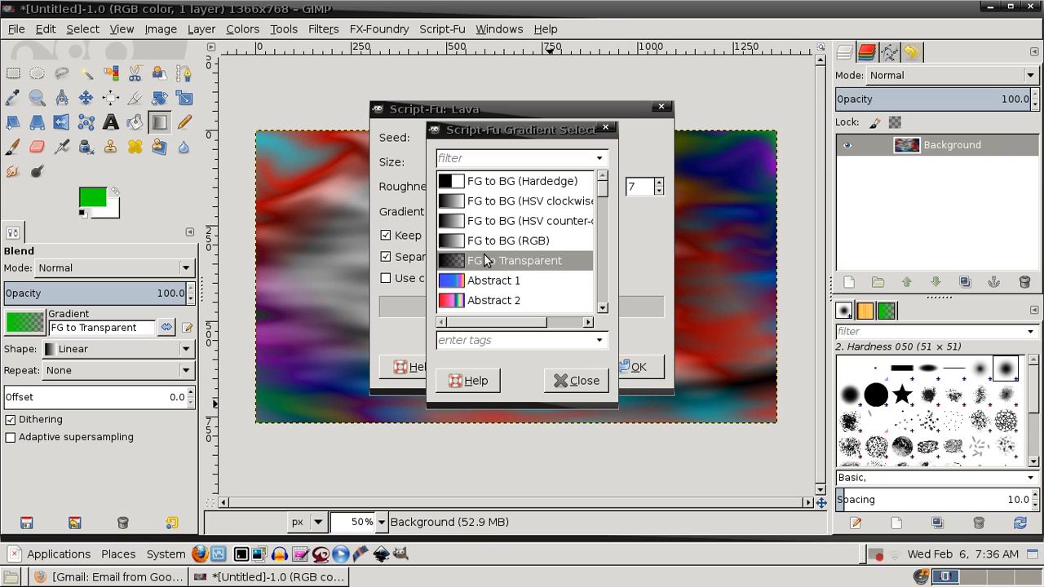
pyautogui.click(486, 259)
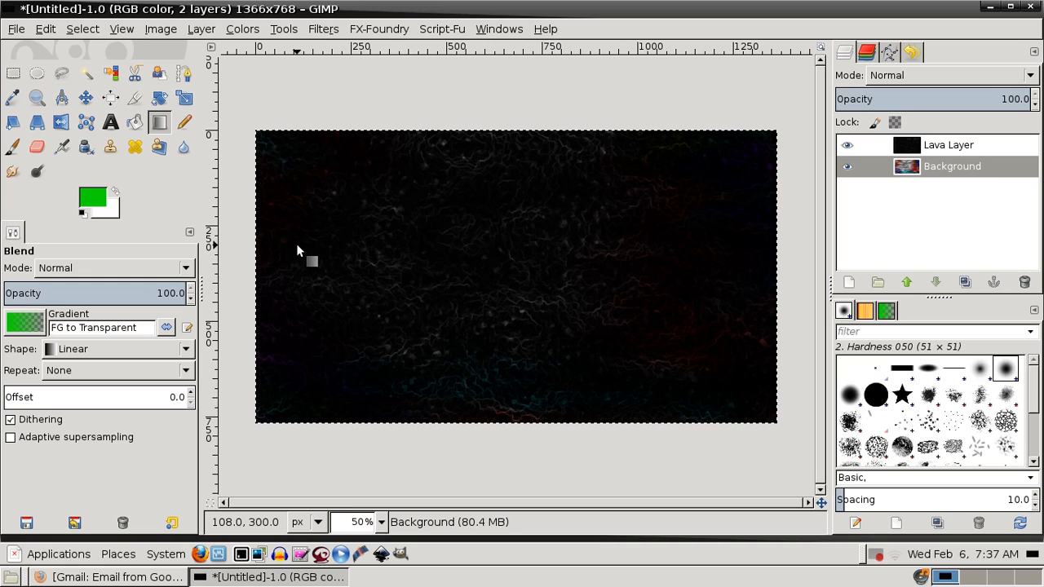
pyautogui.hotkey('alt', 'r')
pyautogui.moveTo(359, 328)
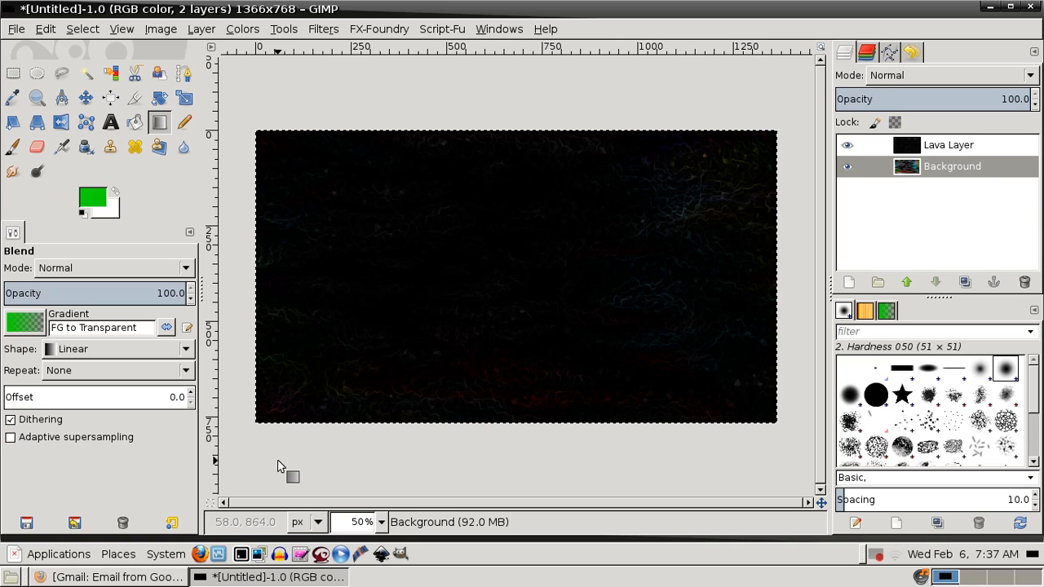
pyautogui.hotkey('ctrl', 'z')
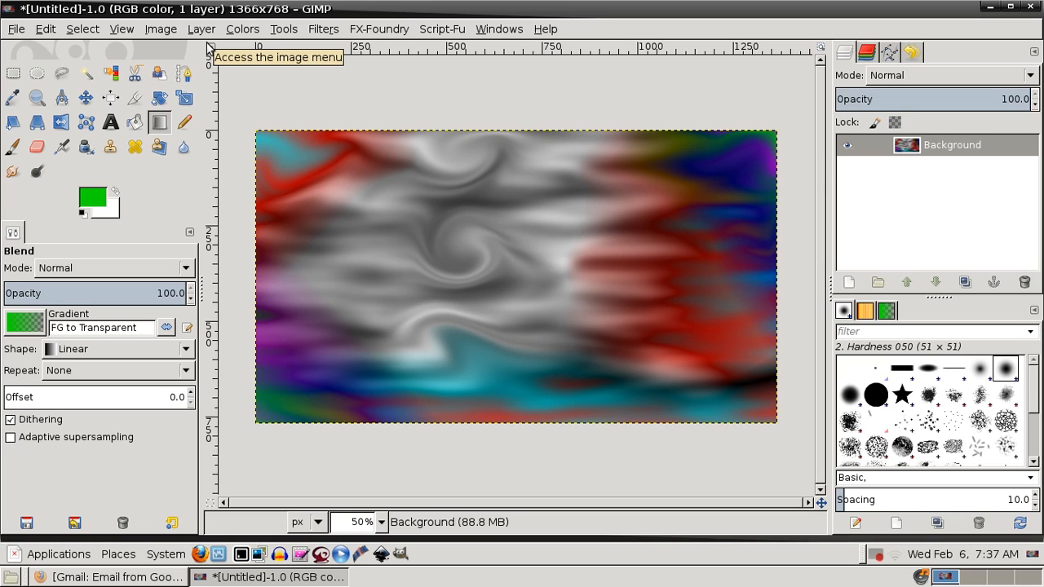
# Step: Try the Mosaic distortion filter on the warped image
pyautogui.click(323, 29)
pyautogui.moveTo(425, 190)
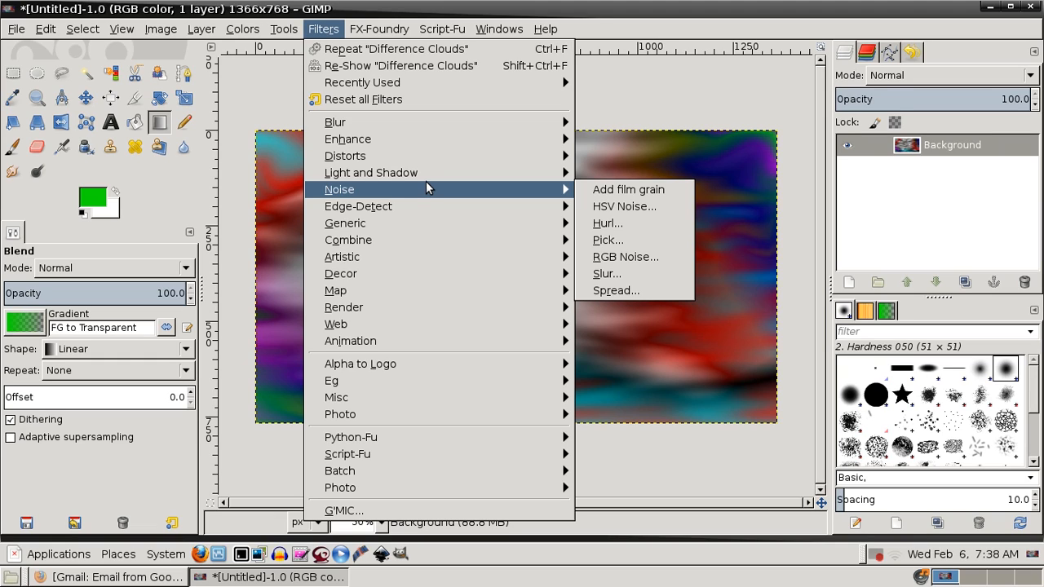
pyautogui.moveTo(432, 156)
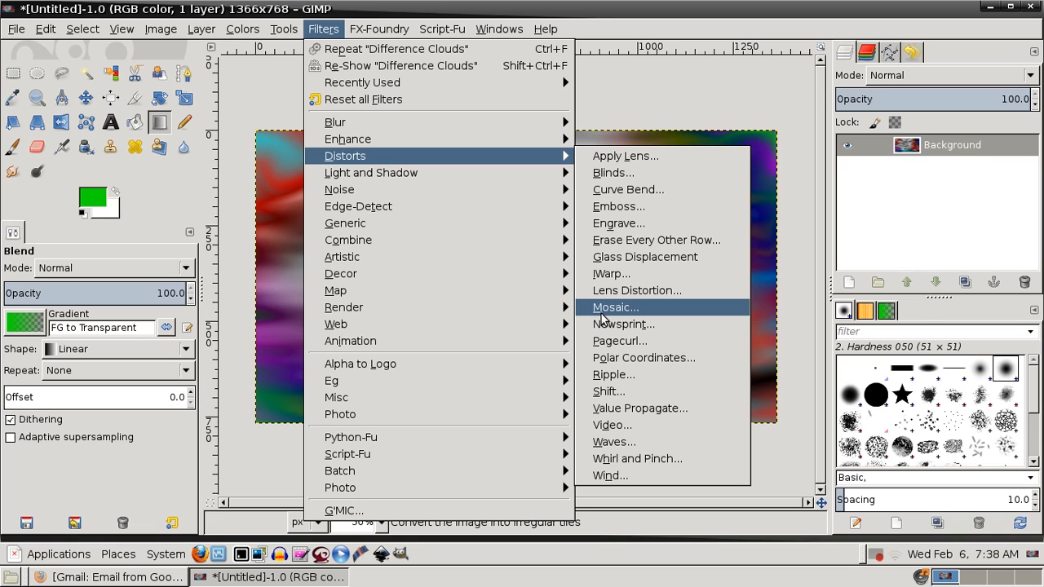
pyautogui.click(601, 313)
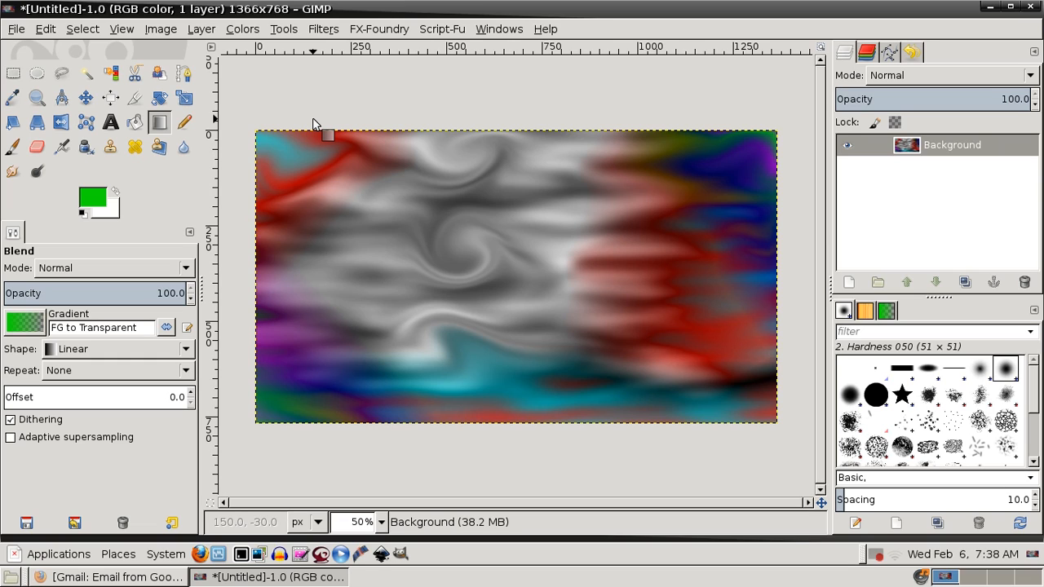
# Step: Open the image export with the PNG file name and close it without exporting
pyautogui.hotkey('ctrl', 'shift', 'e')
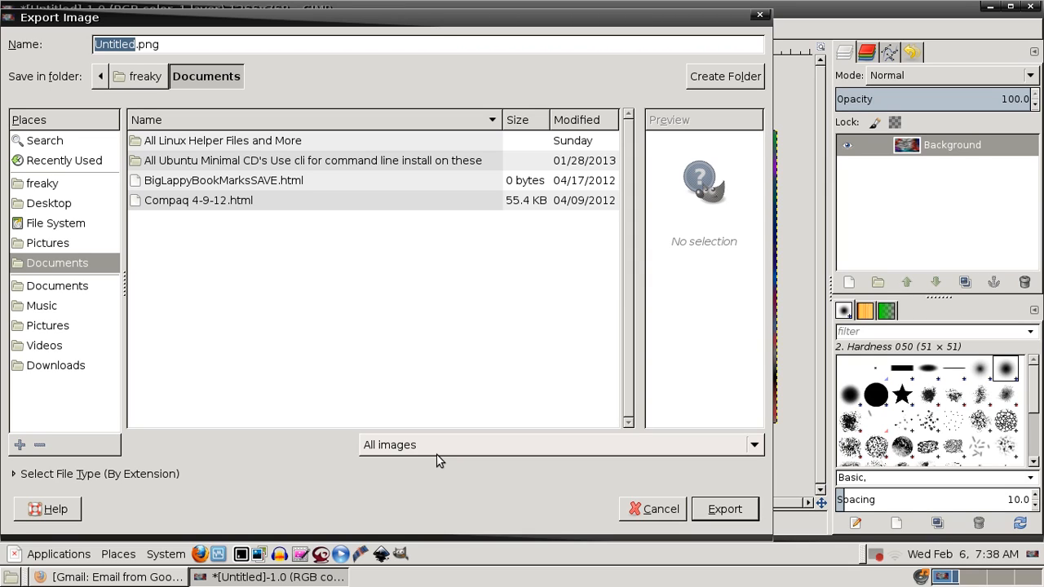
pyautogui.press('Escape')
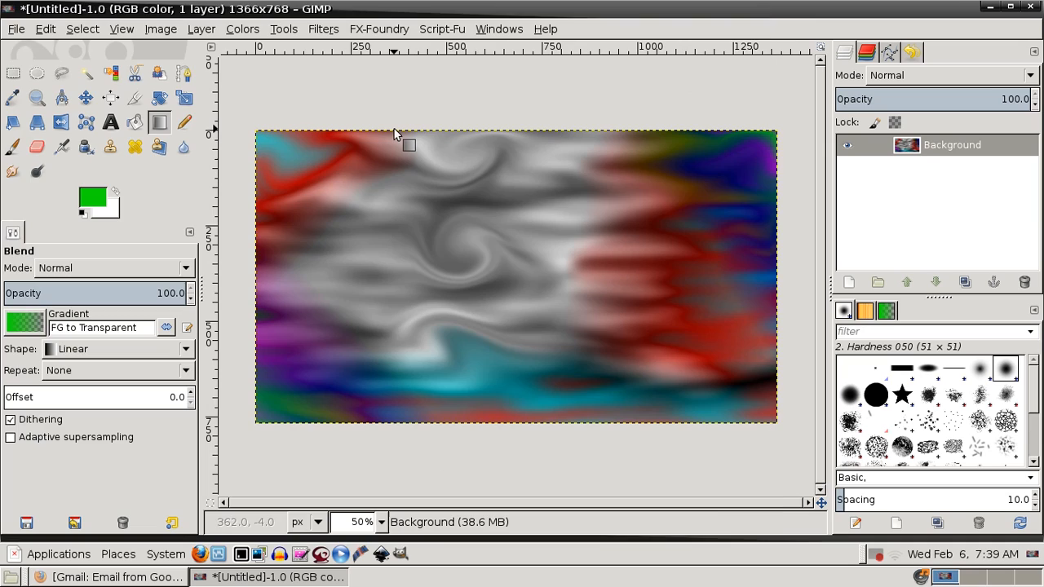